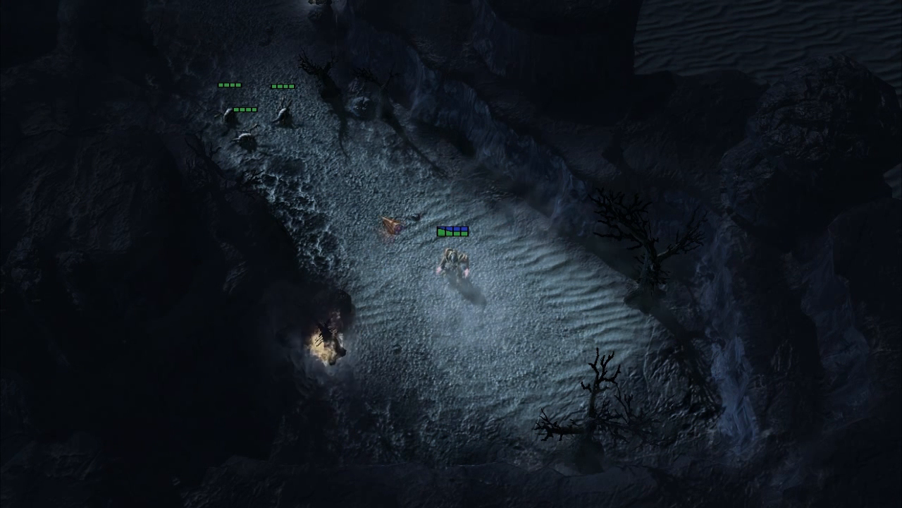
pyautogui.moveTo(384, 385)
pyautogui.mouseDown(button='right')
pyautogui.moveTo(510, 405)
pyautogui.moveTo(645, 251)
pyautogui.moveTo(540, 165)
pyautogui.moveTo(351, 286)
pyautogui.moveTo(413, 366)
pyautogui.moveTo(547, 299)
pyautogui.moveTo(585, 216)
pyautogui.moveTo(566, 222)
pyautogui.moveTo(580, 216)
pyautogui.mouseUp(button='right')
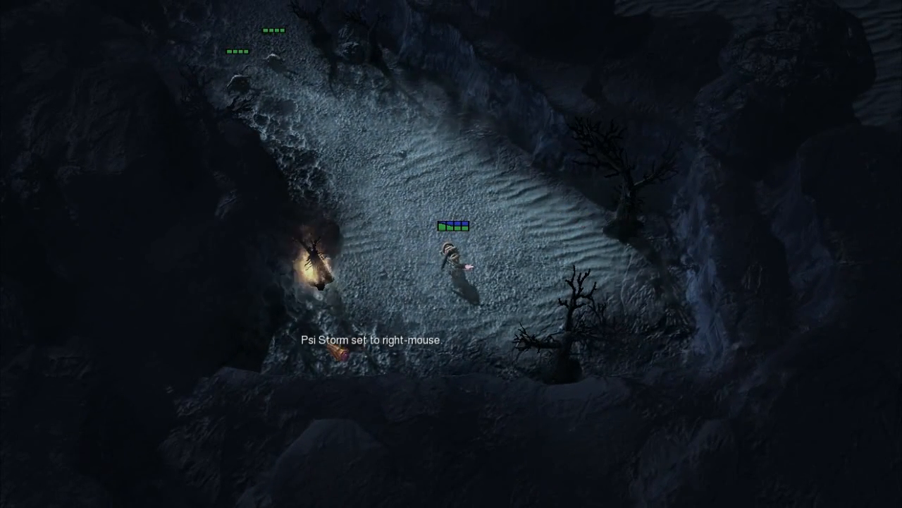
pyautogui.rightClick(604, 339)
pyautogui.rightClick(639, 204)
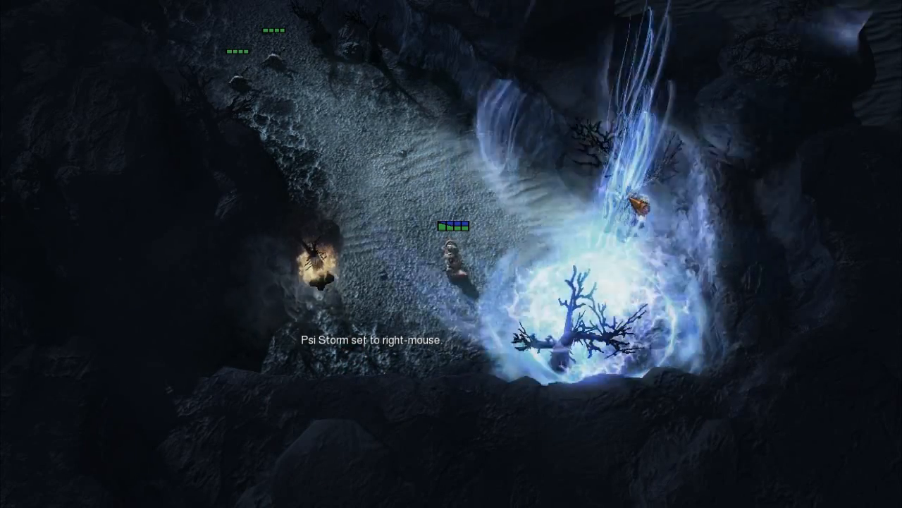
pyautogui.rightClick(372, 144)
pyautogui.rightClick(338, 310)
pyautogui.rightClick(381, 406)
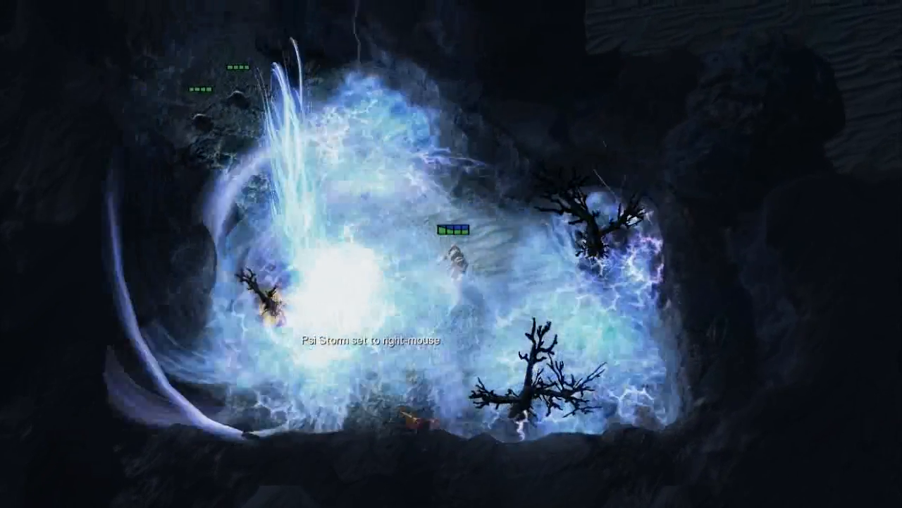
pyautogui.rightClick(592, 395)
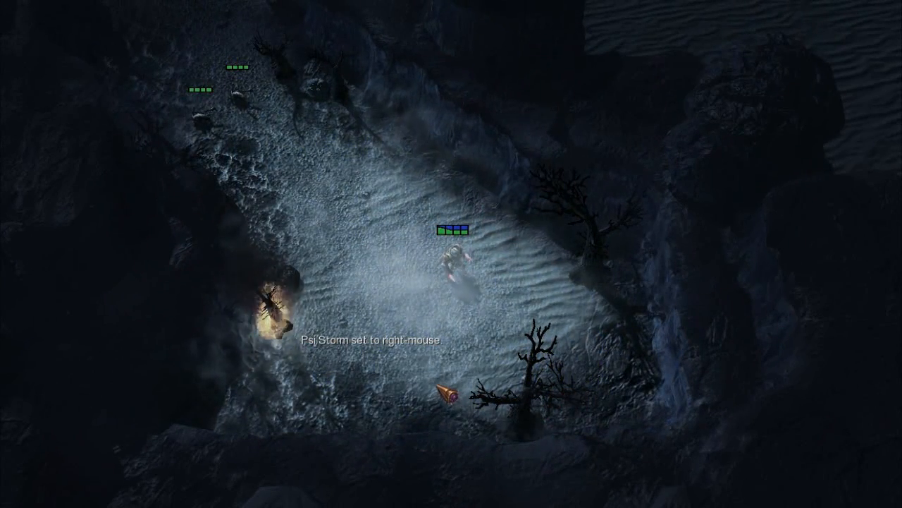
pyautogui.press('2')
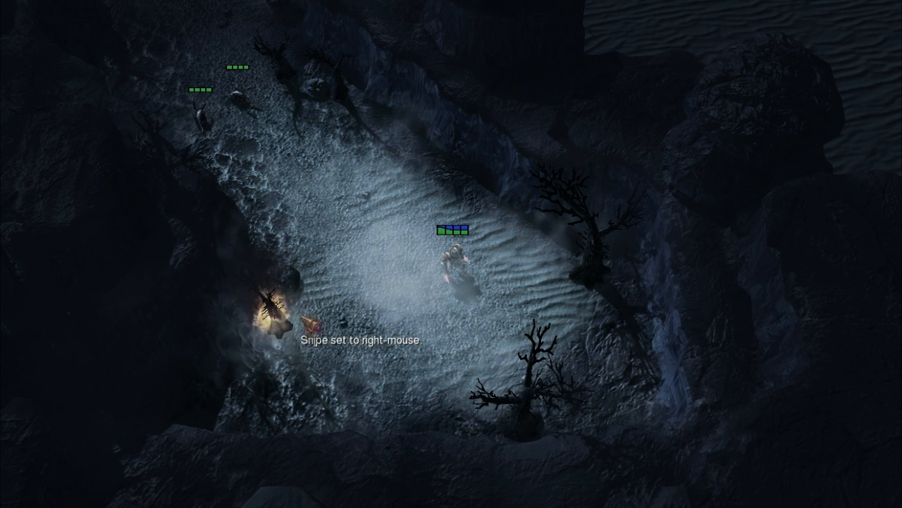
pyautogui.rightClick(359, 389)
pyautogui.rightClick(548, 384)
pyautogui.rightClick(120, 292)
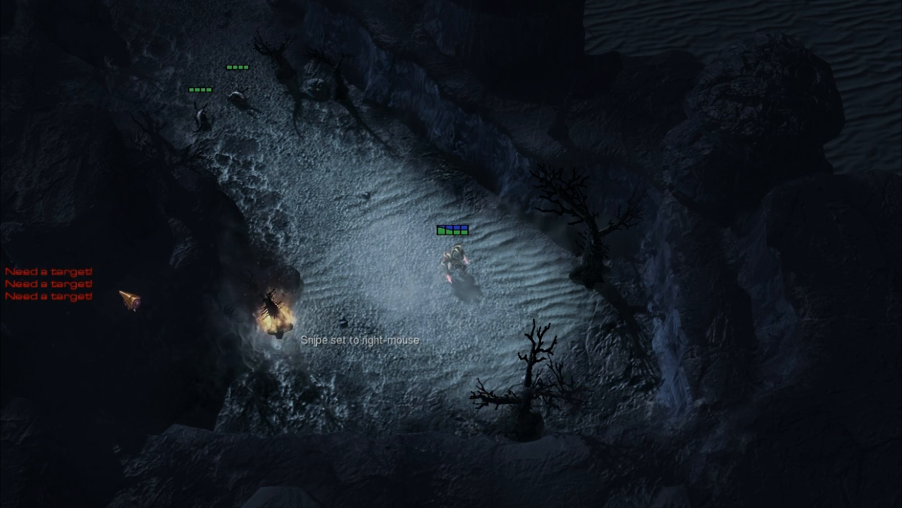
pyautogui.rightClick(280, 364)
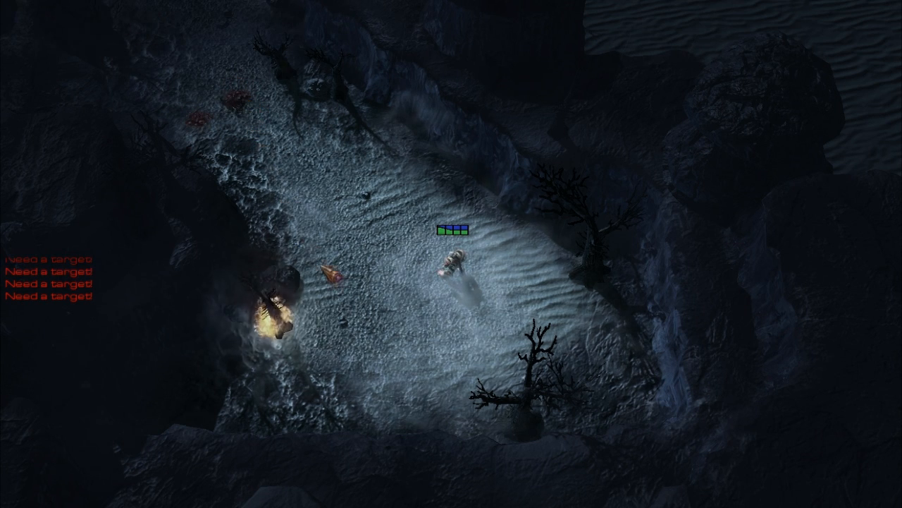
pyautogui.press('2')
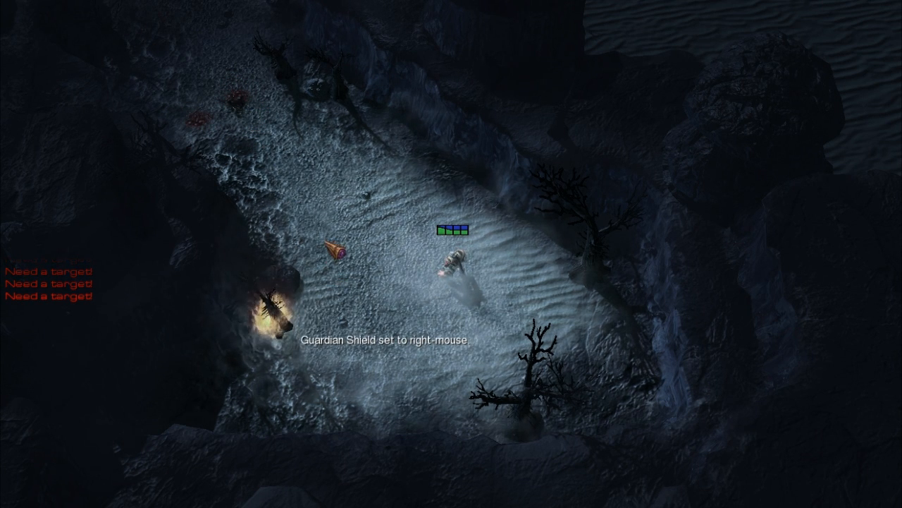
pyautogui.rightClick(326, 247)
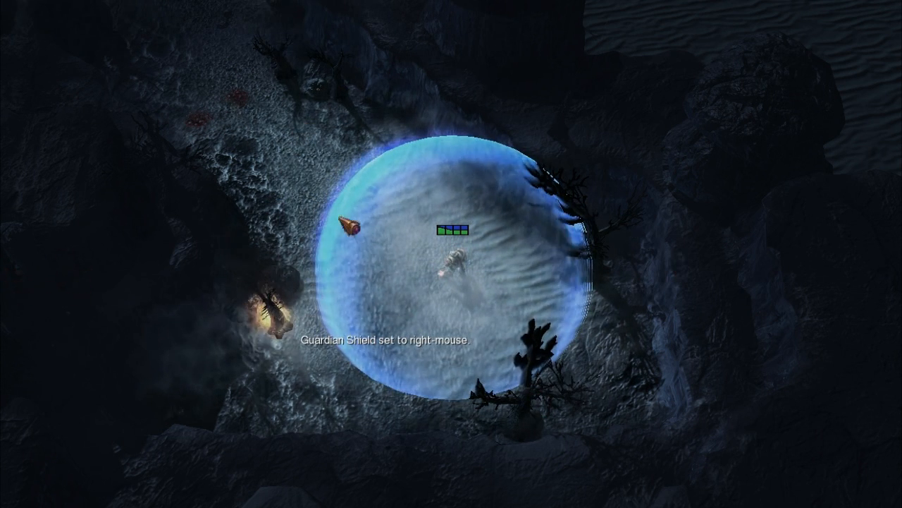
pyautogui.press('a')
pyautogui.press('w')
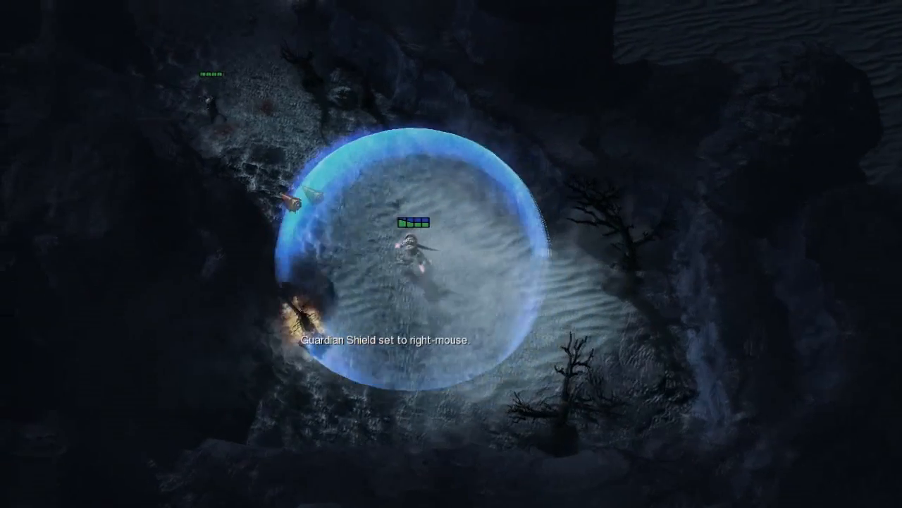
pyautogui.press('w')
pyautogui.press('a')
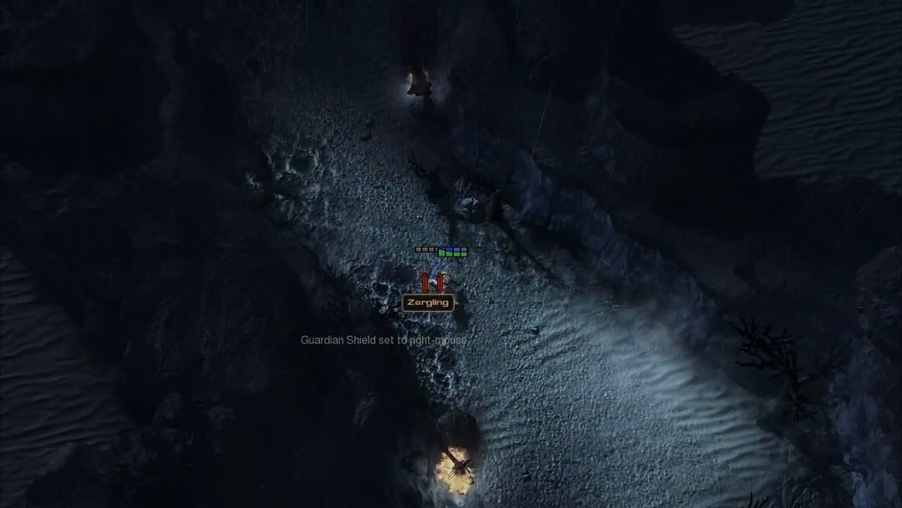
pyautogui.press('d')
pyautogui.press('s')
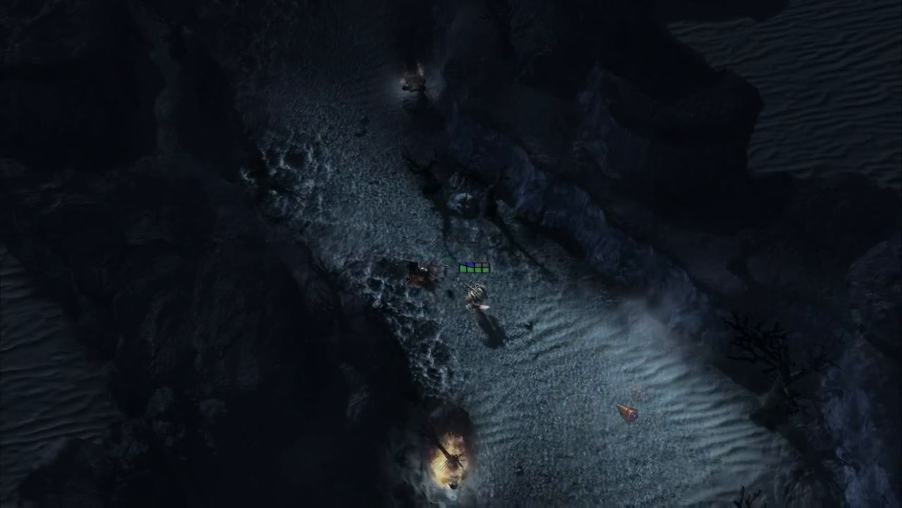
pyautogui.press('w')
pyautogui.press('a')
pyautogui.press('s')
pyautogui.rightClick(362, 199)
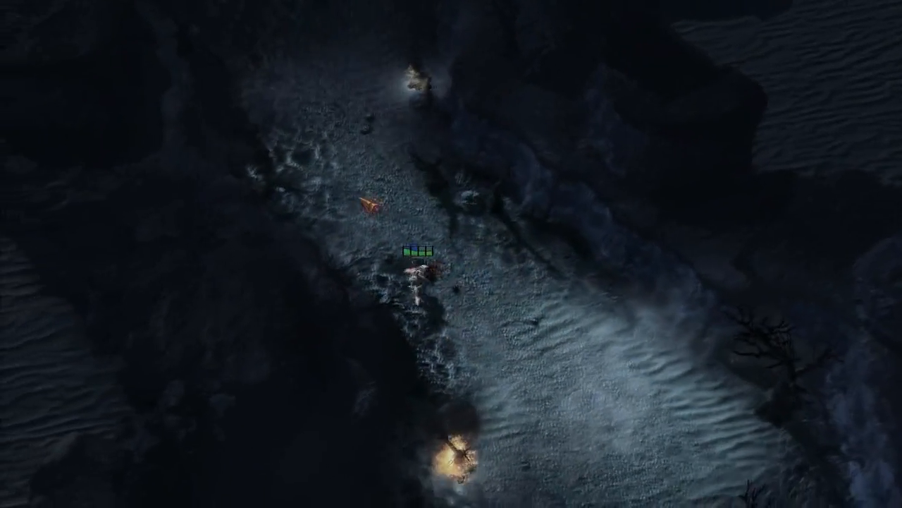
pyautogui.rightClick(568, 280)
pyautogui.rightClick(613, 366)
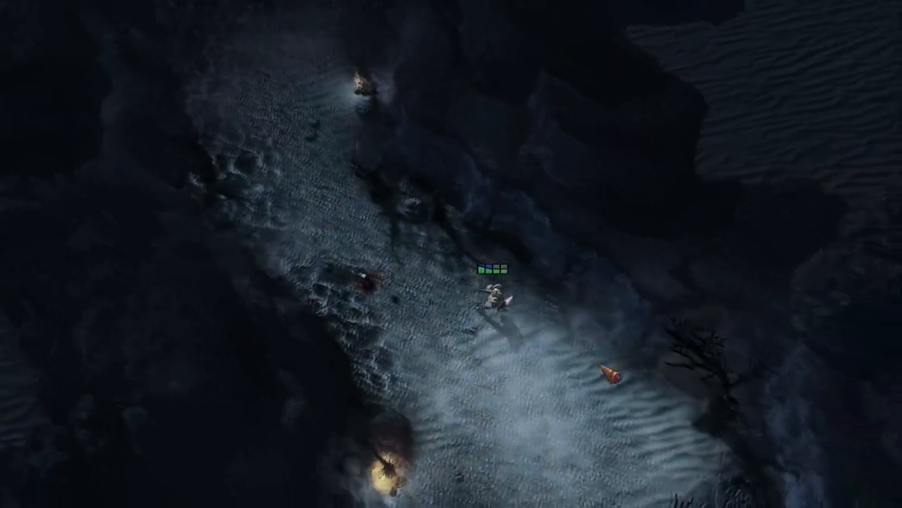
pyautogui.rightClick(409, 336)
pyautogui.rightClick(344, 284)
pyautogui.rightClick(357, 248)
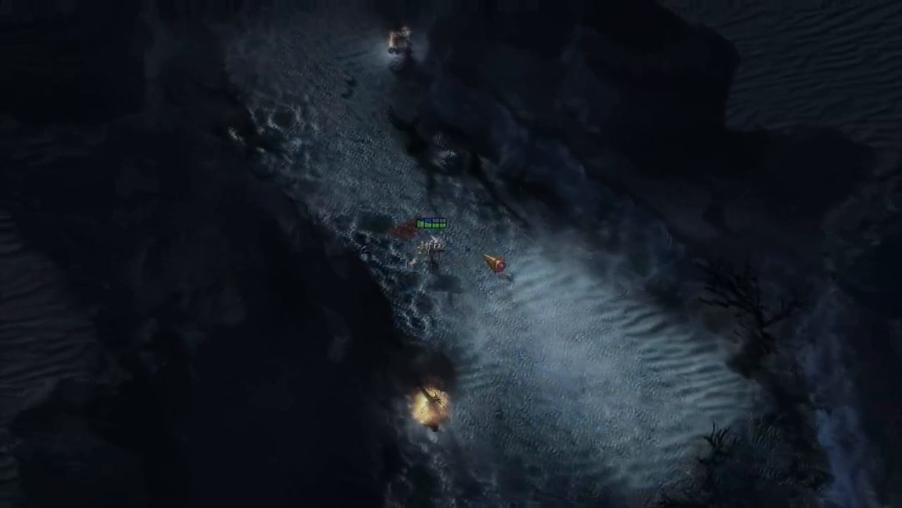
pyautogui.rightClick(496, 264)
pyautogui.rightClick(522, 314)
pyautogui.rightClick(388, 300)
pyautogui.rightClick(558, 277)
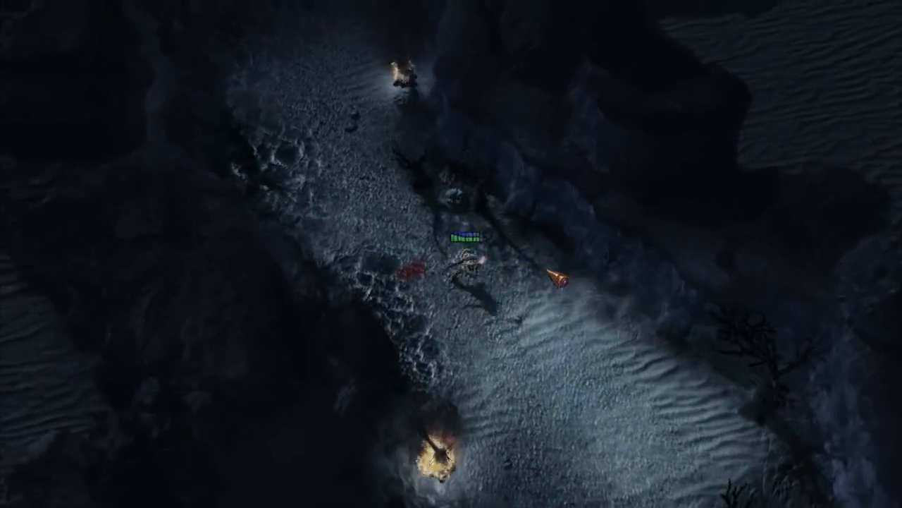
pyautogui.rightClick(354, 273)
pyautogui.rightClick(298, 305)
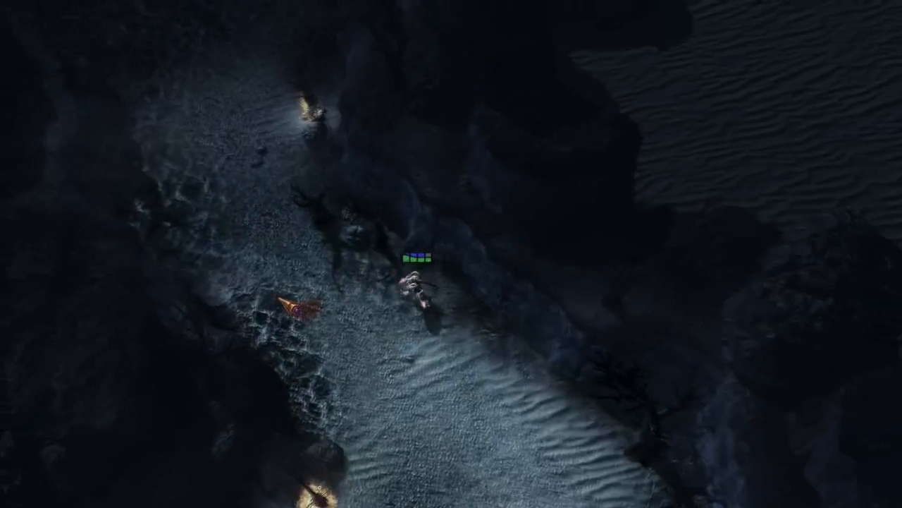
pyautogui.rightClick(312, 278)
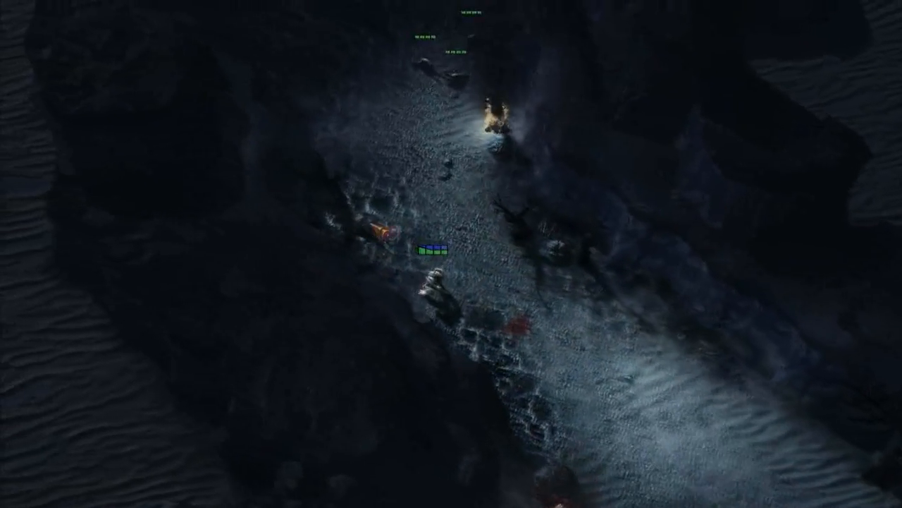
pyautogui.rightClick(426, 219)
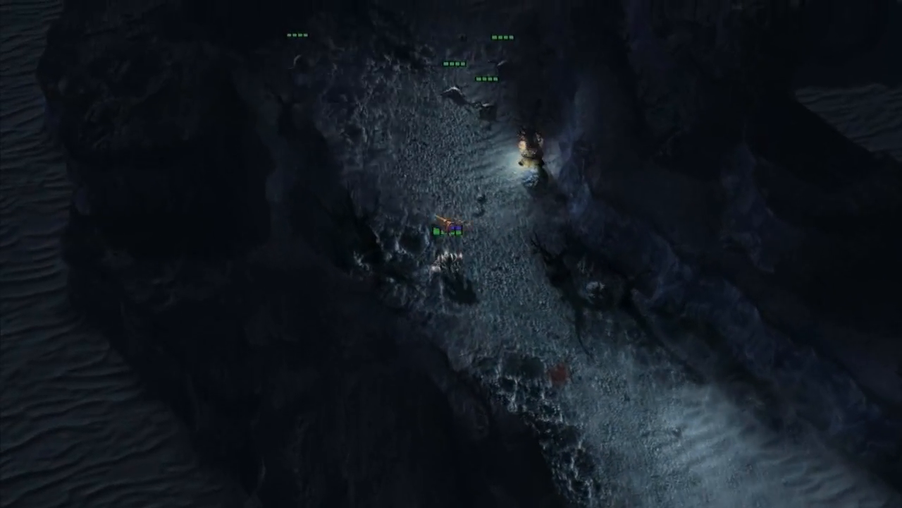
pyautogui.rightClick(399, 294)
pyautogui.rightClick(490, 132)
pyautogui.press('t')
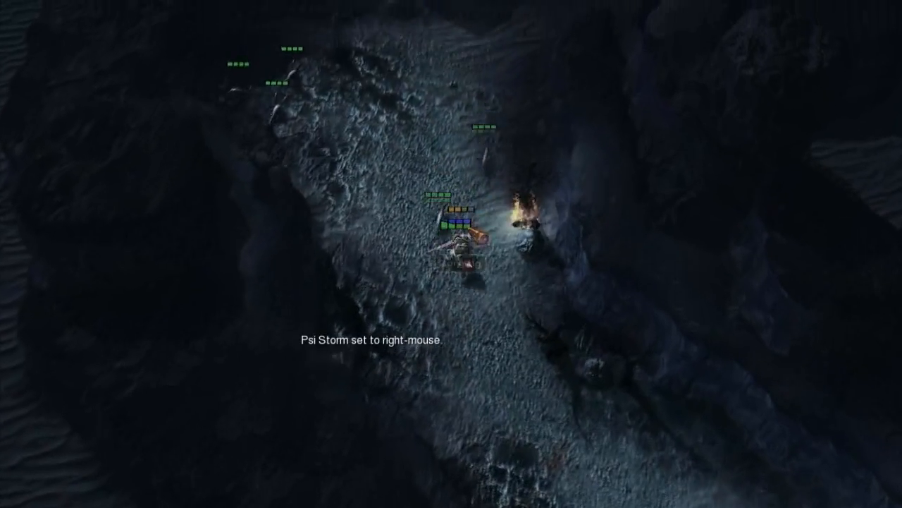
pyautogui.rightClick(411, 208)
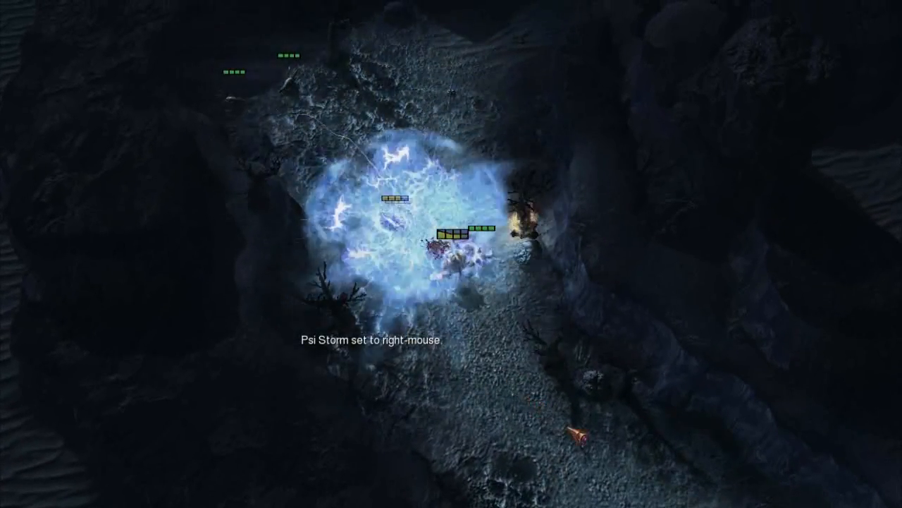
pyautogui.click(587, 480)
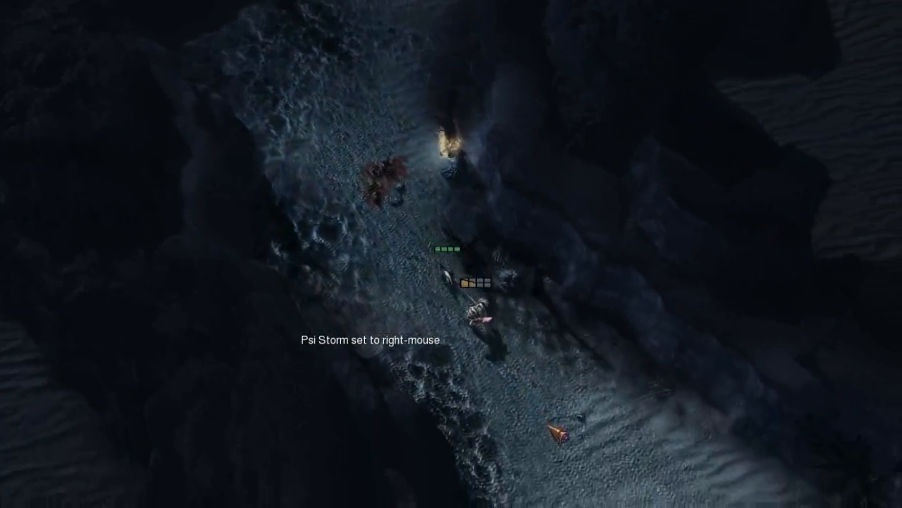
pyautogui.click(437, 273)
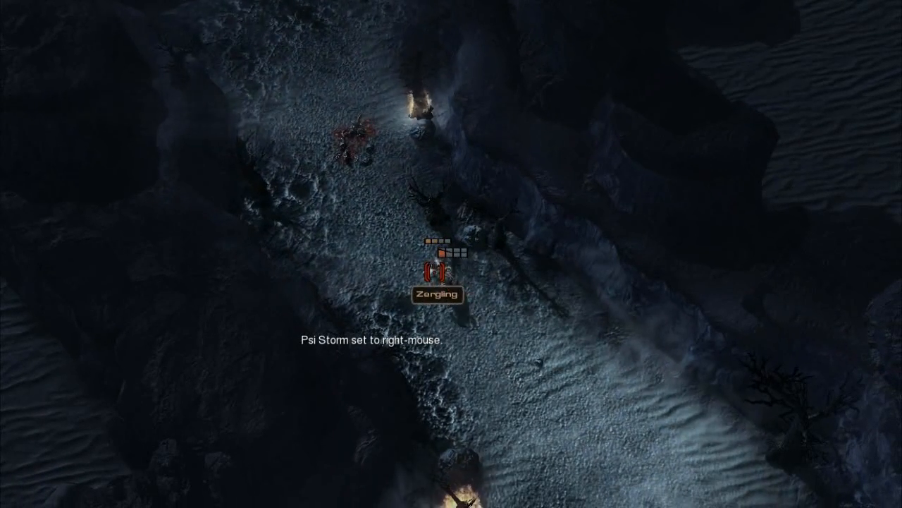
pyautogui.click(343, 181)
pyautogui.click(391, 149)
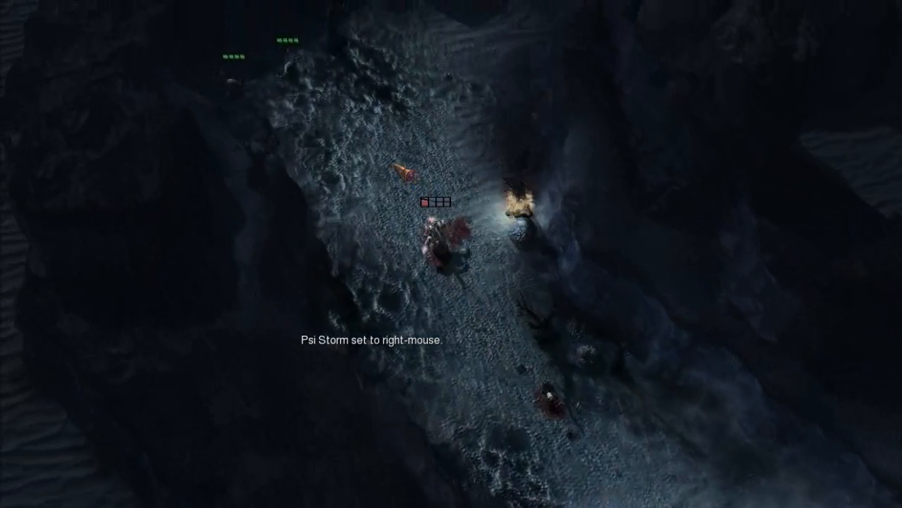
pyautogui.click(490, 220)
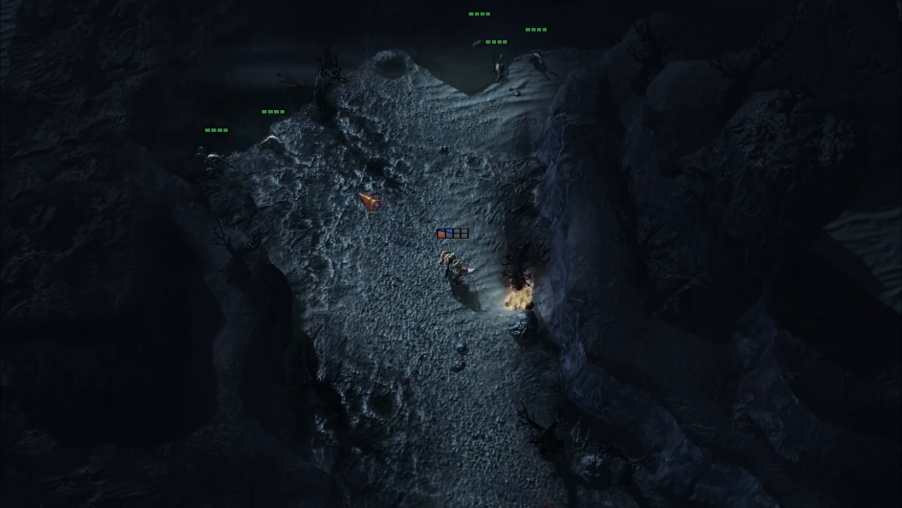
pyautogui.click(235, 152)
pyautogui.click(373, 139)
pyautogui.click(384, 229)
pyautogui.click(525, 97)
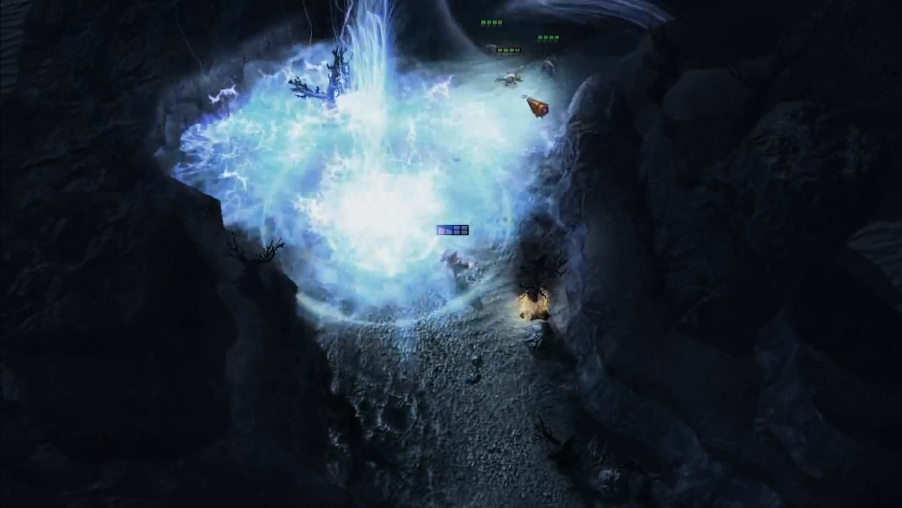
pyautogui.press('t')
pyautogui.click(487, 131)
pyautogui.rightClick(468, 412)
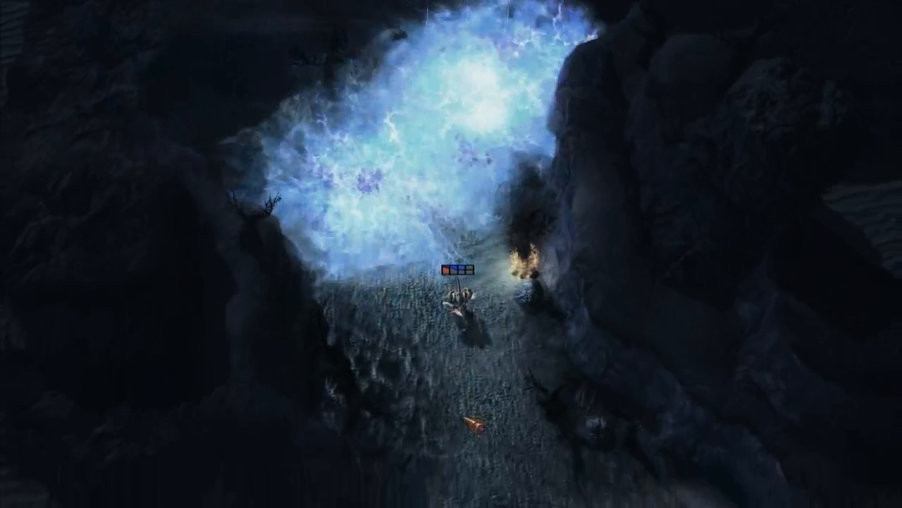
pyautogui.rightClick(599, 416)
pyautogui.rightClick(606, 303)
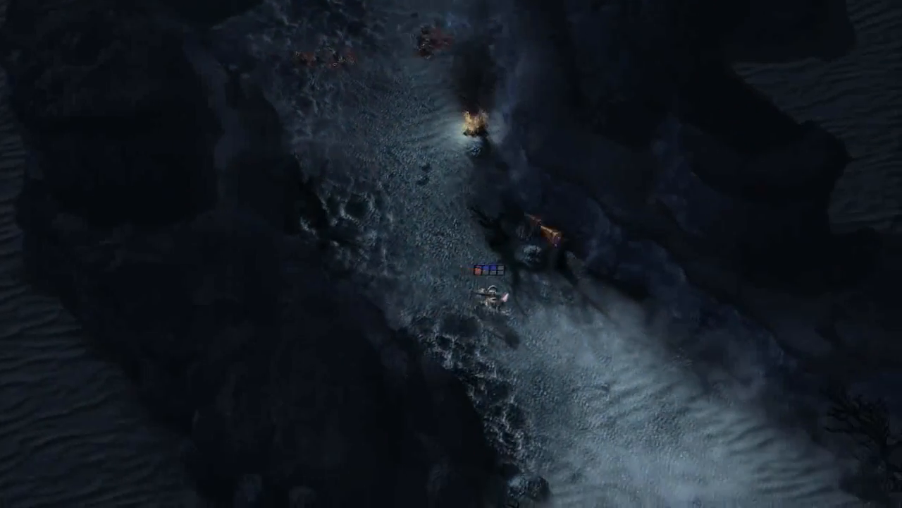
pyautogui.rightClick(333, 145)
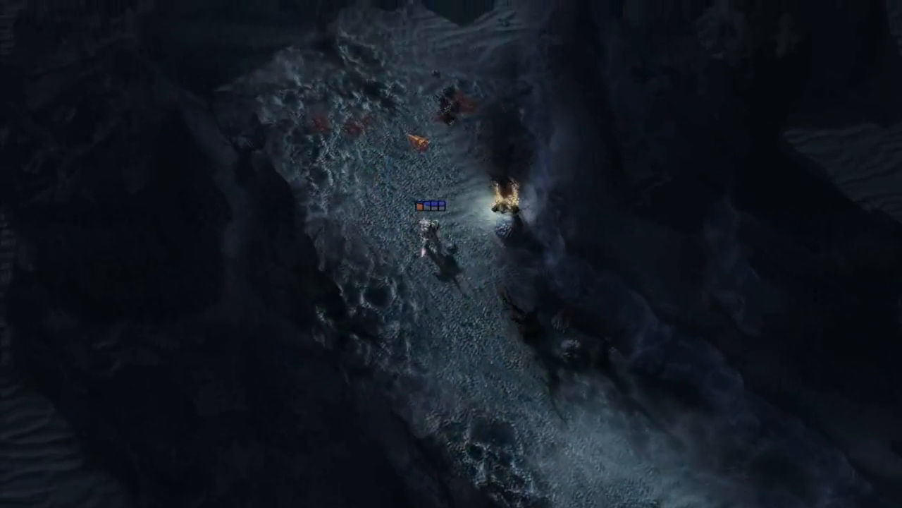
pyautogui.rightClick(419, 136)
pyautogui.rightClick(437, 137)
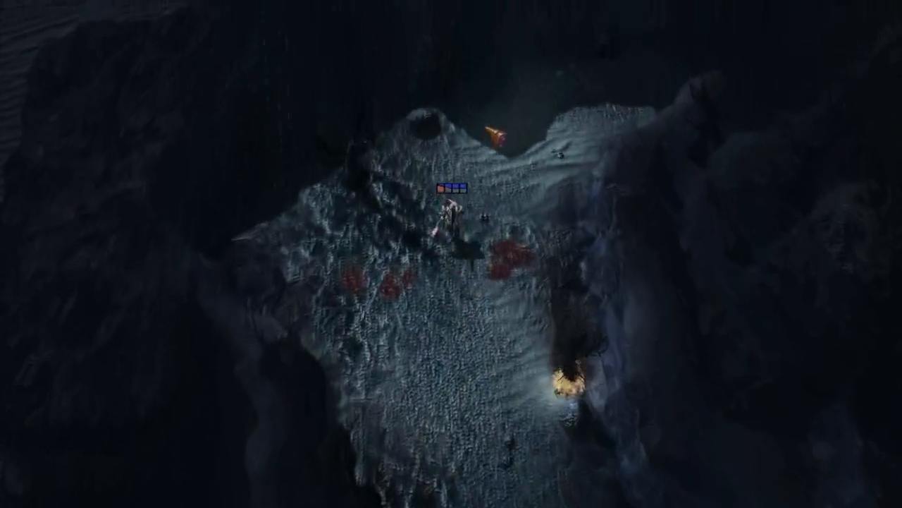
pyautogui.rightClick(535, 126)
pyautogui.rightClick(564, 211)
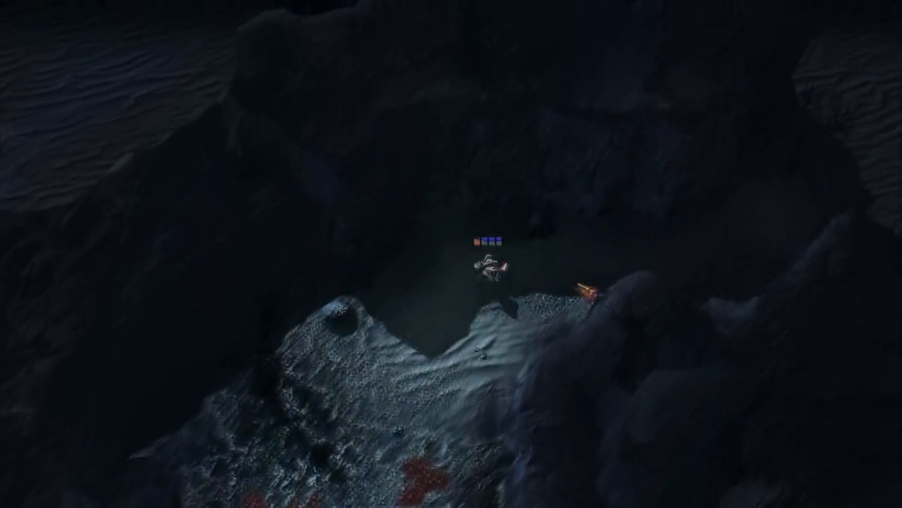
pyautogui.rightClick(387, 378)
pyautogui.rightClick(331, 375)
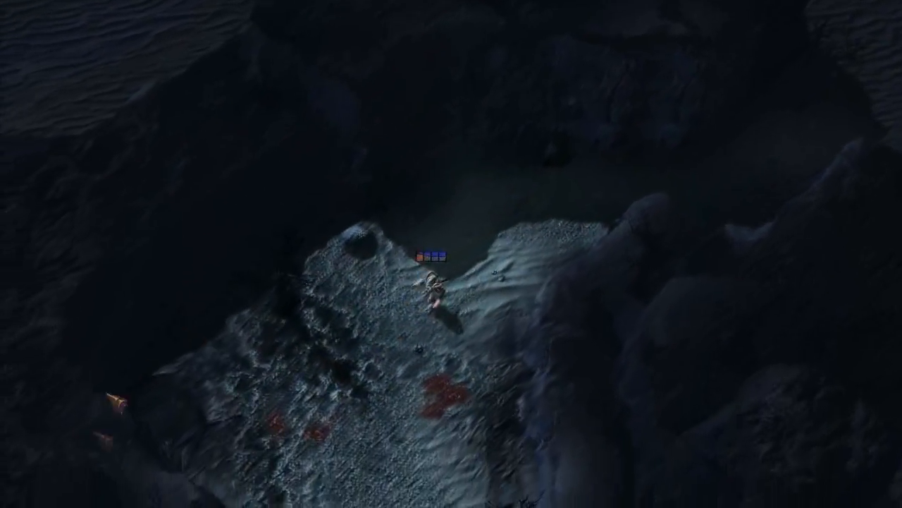
pyautogui.rightClick(384, 419)
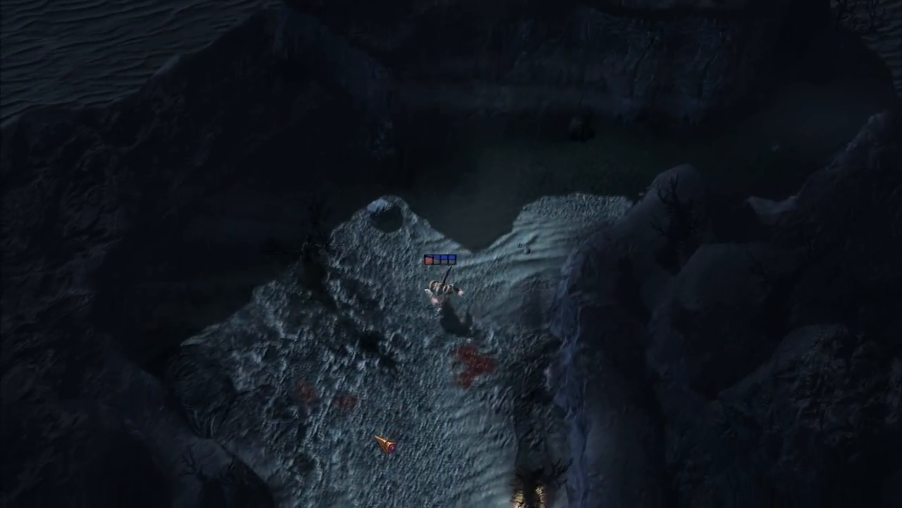
pyautogui.rightClick(416, 423)
pyautogui.rightClick(584, 429)
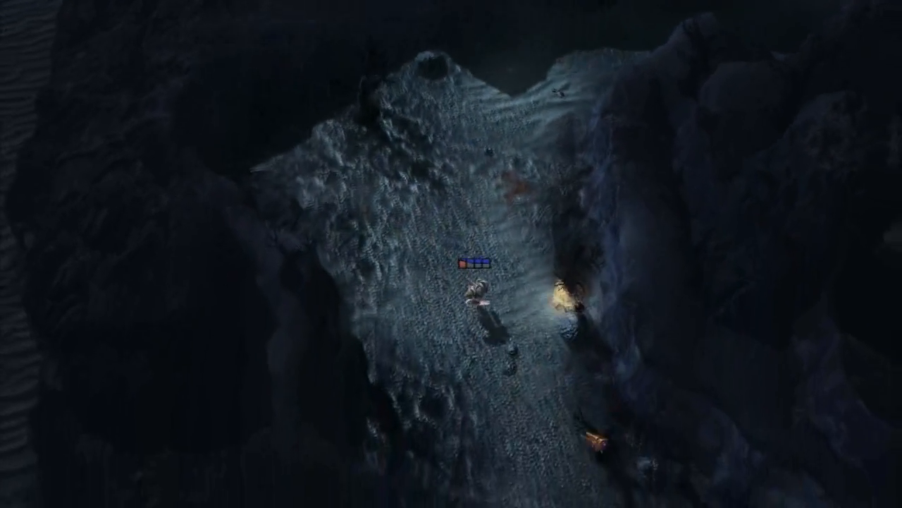
pyautogui.rightClick(502, 407)
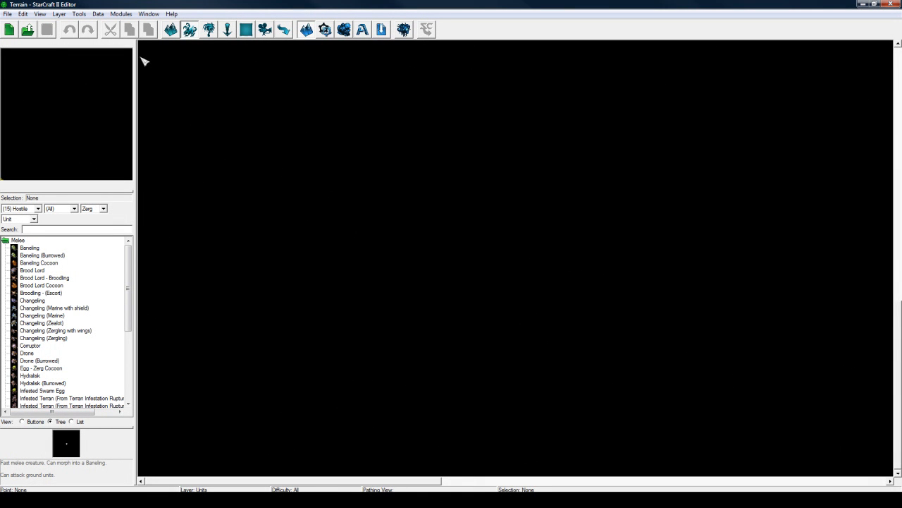
# Step: Create a new 88 by 88 map with Melee (Liberty) dependencies, the Agria (Jungle) texture set and Agria Dirt as initial texture
pyautogui.click(9, 17)
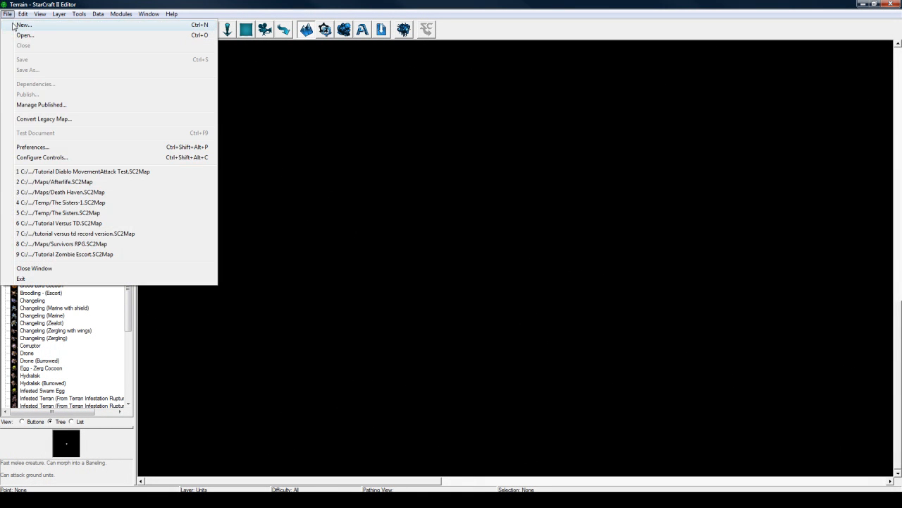
pyautogui.click(21, 22)
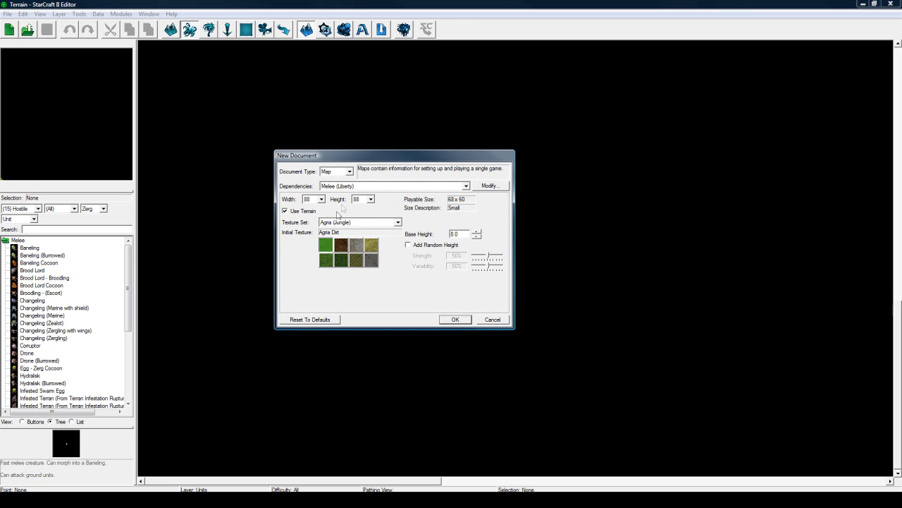
pyautogui.click(346, 186)
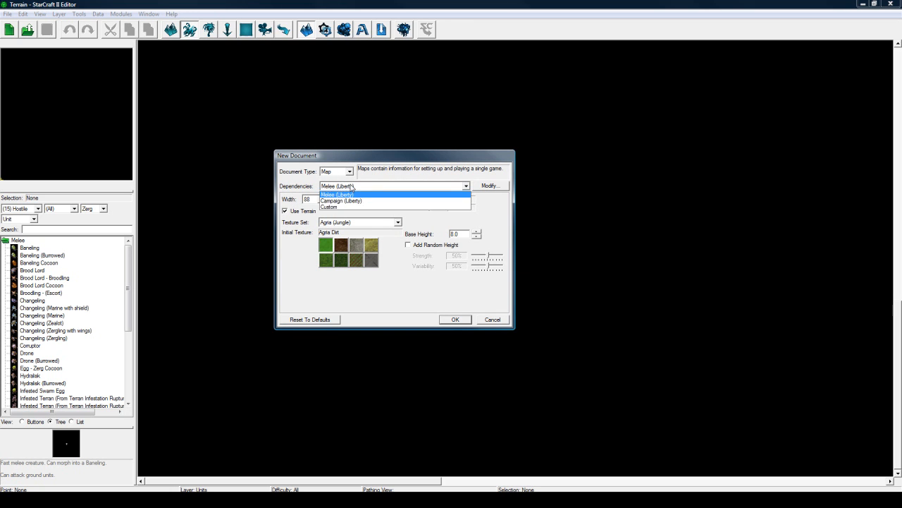
pyautogui.click(349, 186)
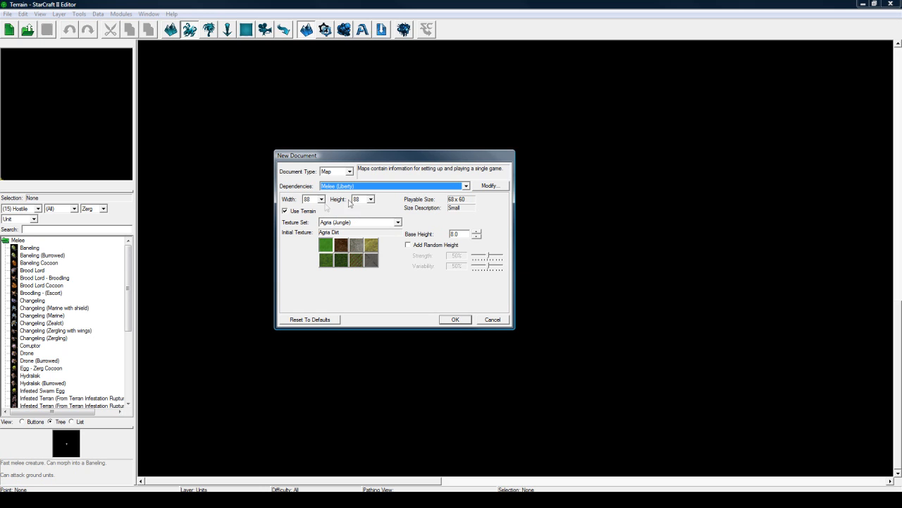
pyautogui.click(456, 319)
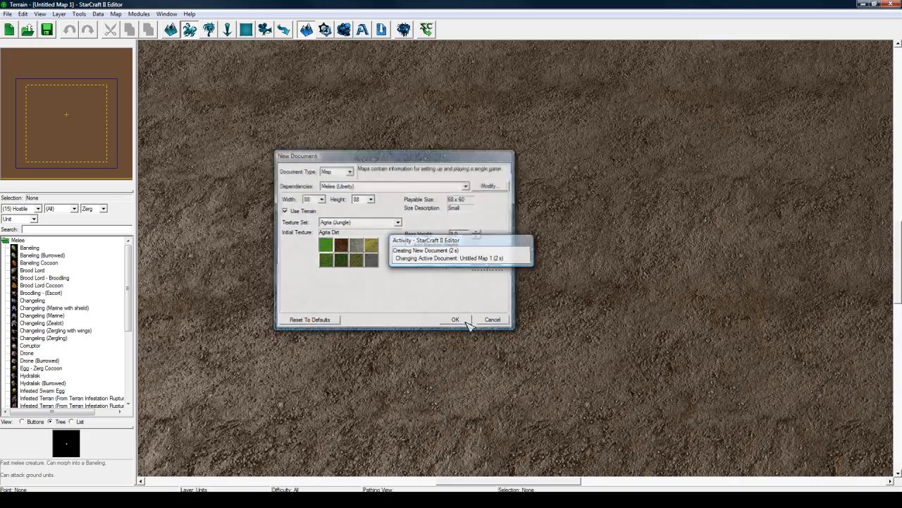
# Step: In the map's player properties, set the control of Player 2 to User
pyautogui.scroll(-5, 472, 282)
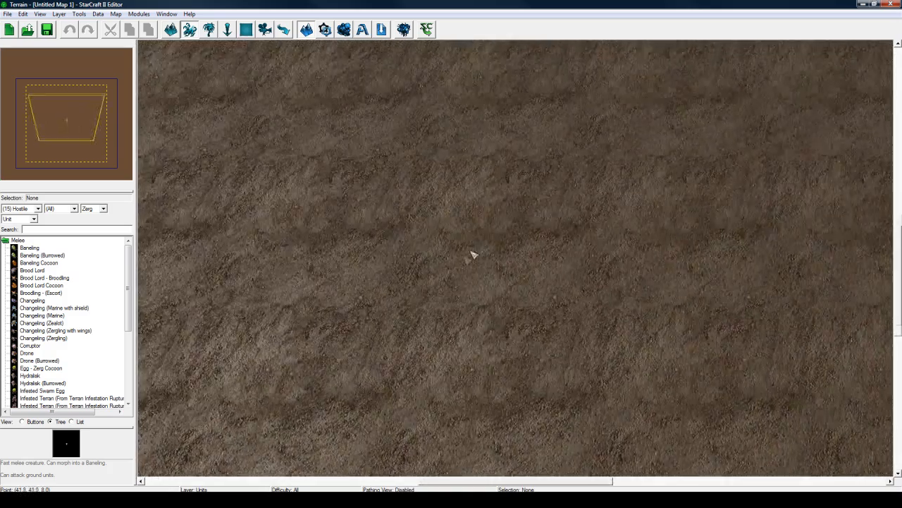
pyautogui.moveTo(471, 252); pyautogui.dragTo(446, 261, button='right')
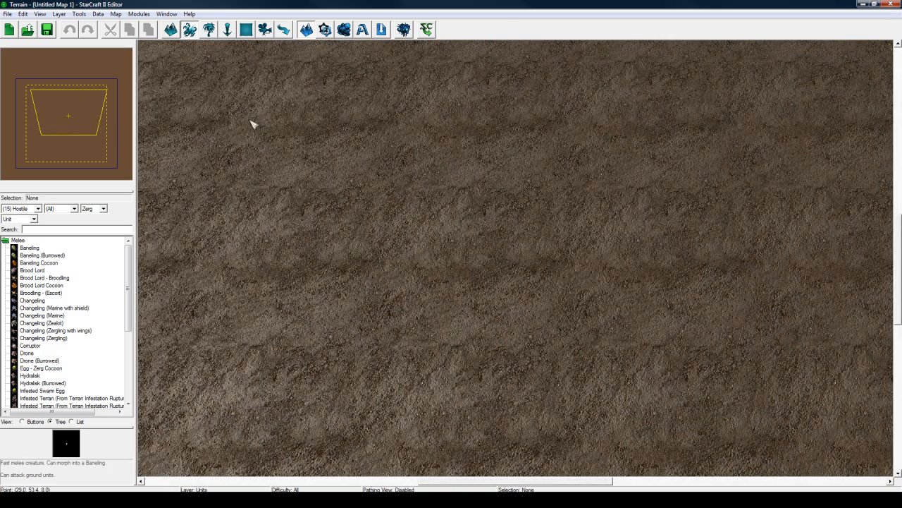
pyautogui.click(115, 14)
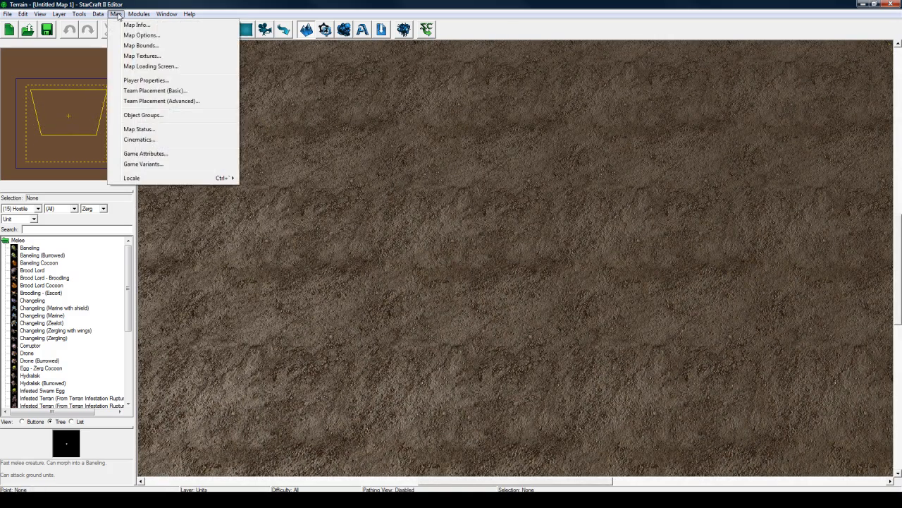
pyautogui.click(152, 80)
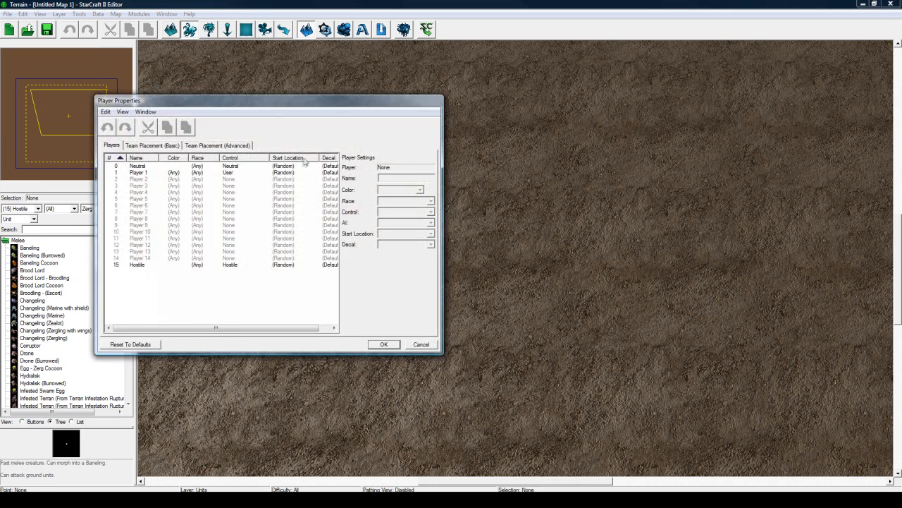
pyautogui.click(227, 179)
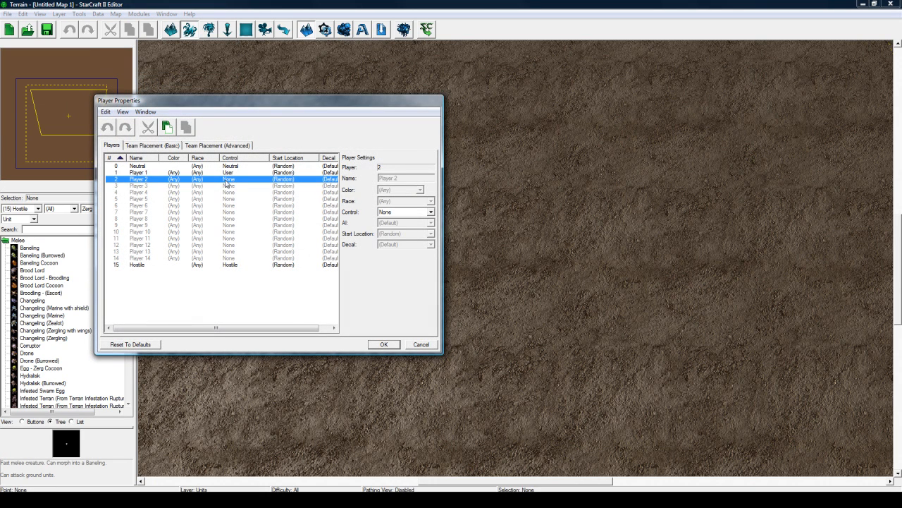
pyautogui.click(405, 212)
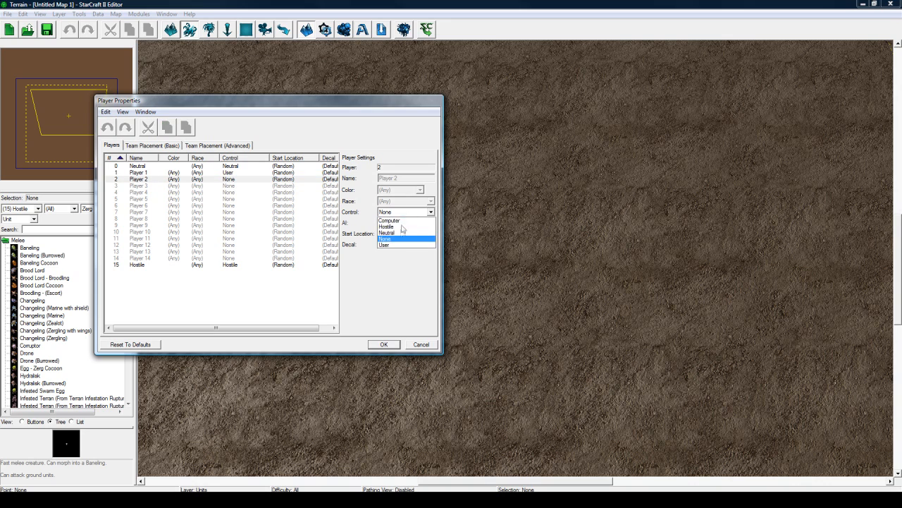
pyautogui.click(397, 245)
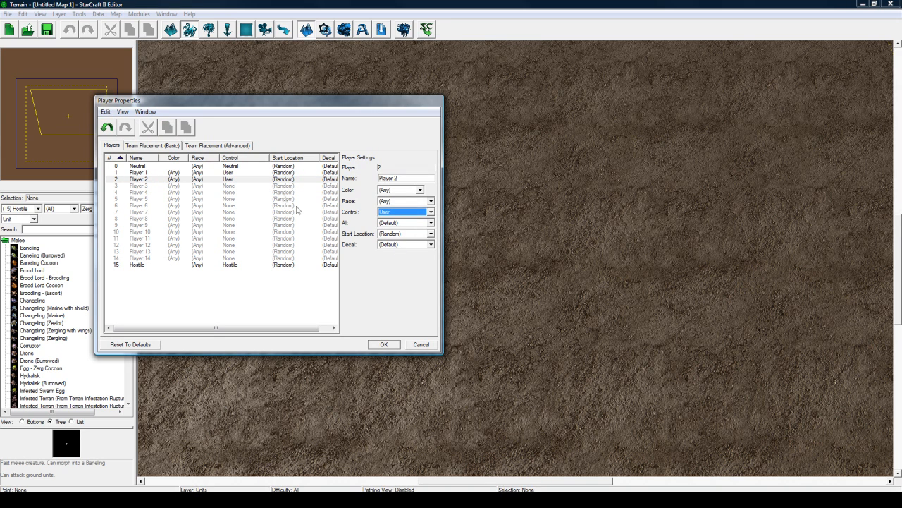
# Step: Review the Player 1 and Player 2 entries with their start locations, and apply the player properties
pyautogui.click(278, 181)
pyautogui.click(278, 174)
pyautogui.click(276, 180)
pyautogui.click(275, 174)
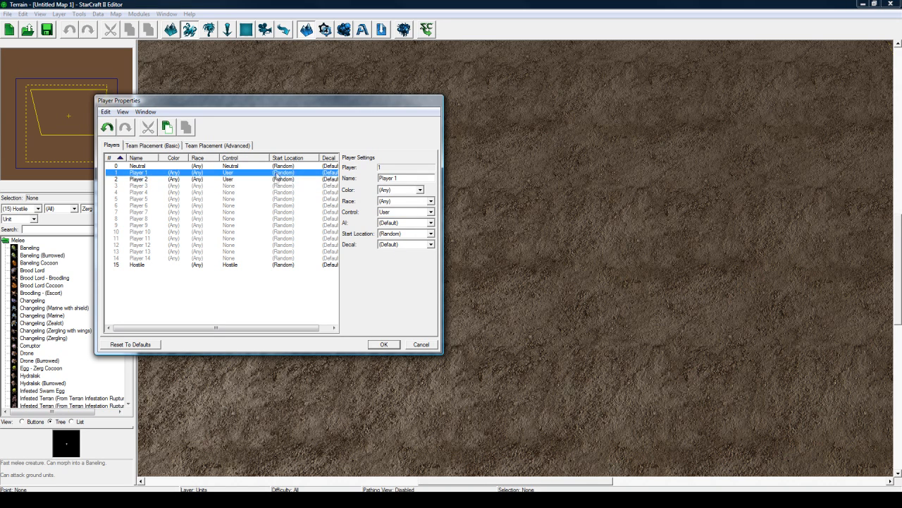
pyautogui.click(276, 184)
pyautogui.click(277, 179)
pyautogui.click(277, 173)
pyautogui.click(281, 179)
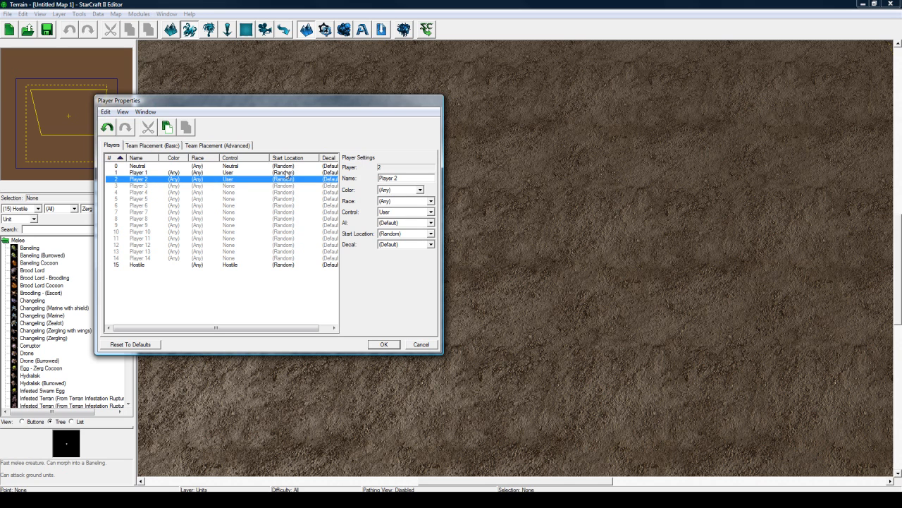
pyautogui.click(385, 344)
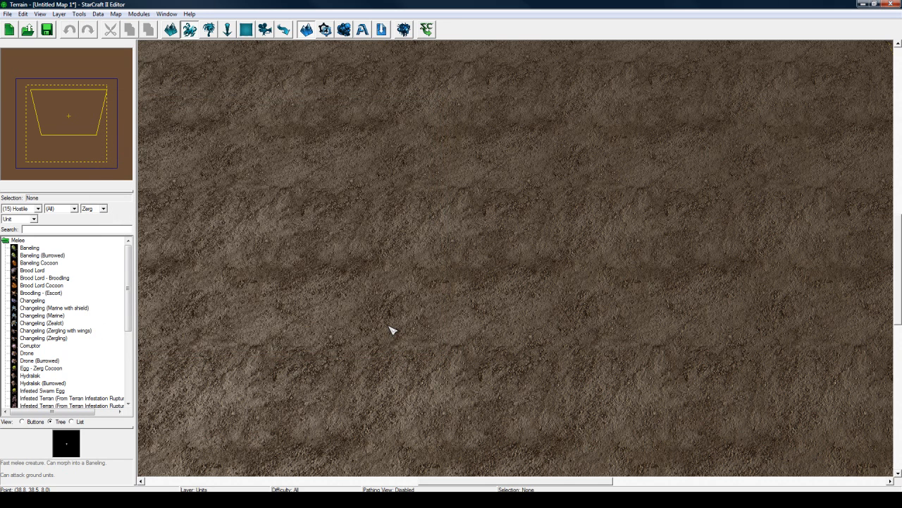
pyautogui.moveTo(387, 320); pyautogui.dragTo(361, 309, button='right')
pyautogui.scroll(-4, 477, 351)
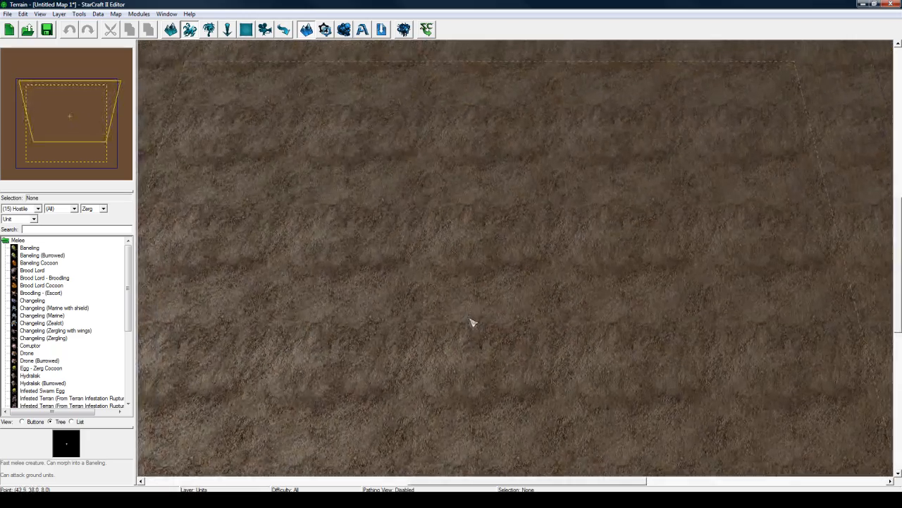
pyautogui.moveTo(473, 322); pyautogui.dragTo(491, 346, button='right')
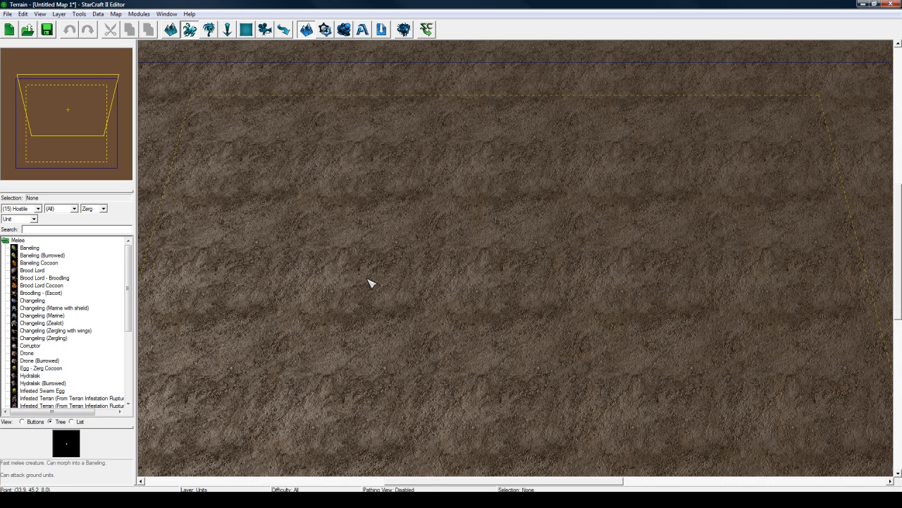
pyautogui.click(30, 209)
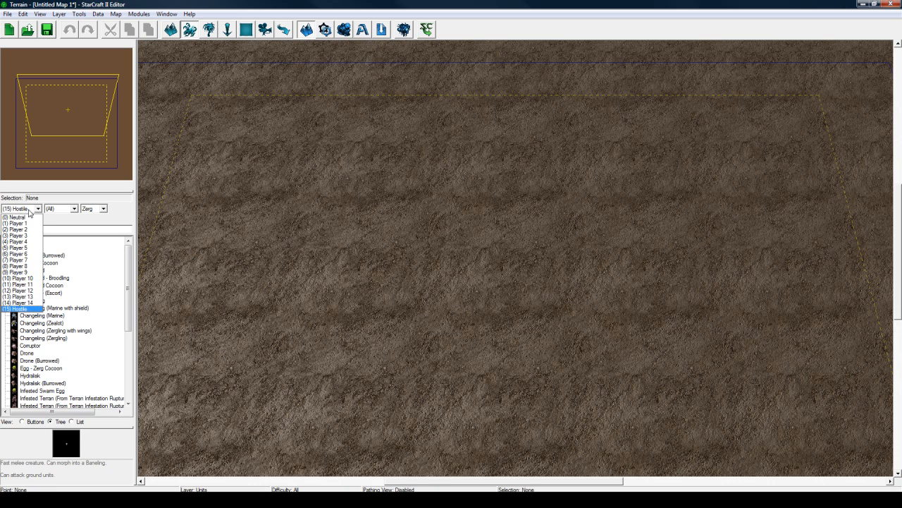
pyautogui.click(30, 211)
pyautogui.moveTo(346, 260); pyautogui.dragTo(341, 229, button='right')
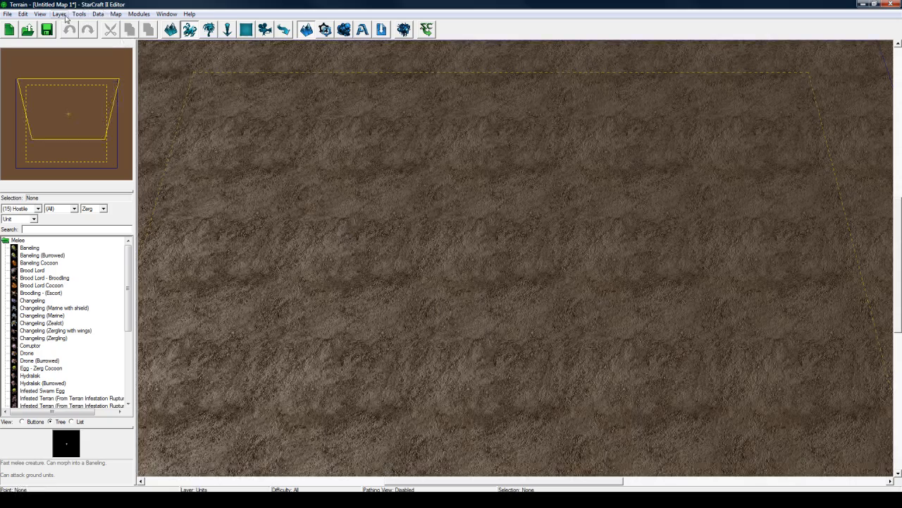
# Step: Place a Protoss Zealot for Player 1 near the map's centre and another Zealot for Player 2 beside it
pyautogui.click(62, 16)
pyautogui.click(72, 35)
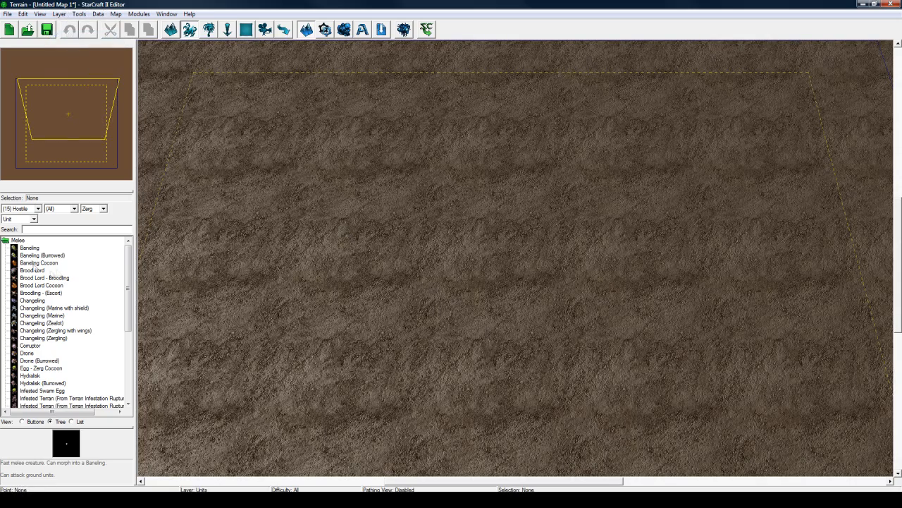
pyautogui.click(30, 209)
pyautogui.click(21, 223)
pyautogui.click(102, 208)
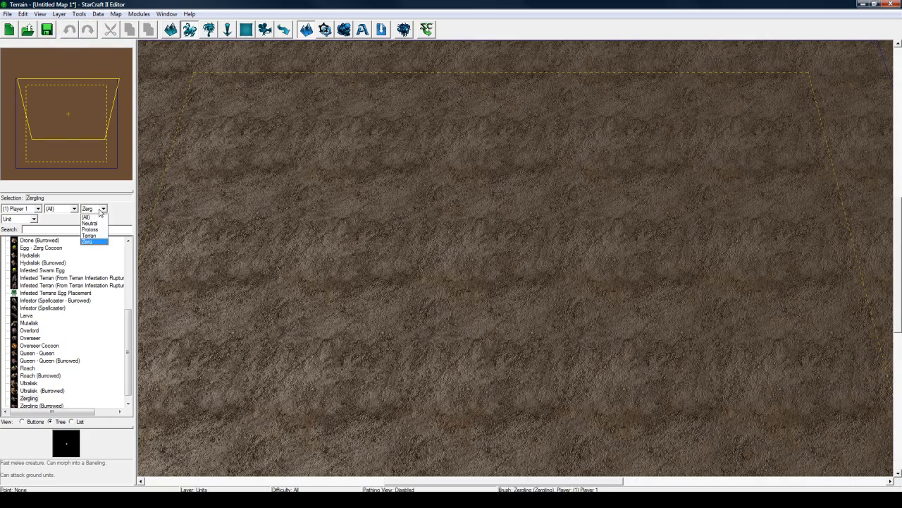
pyautogui.click(89, 229)
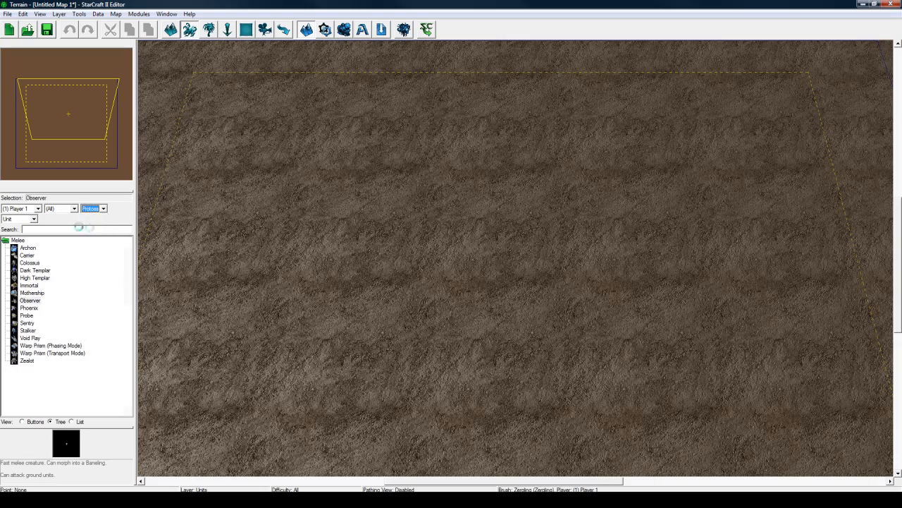
pyautogui.click(30, 362)
pyautogui.moveTo(457, 298); pyautogui.dragTo(461, 261, button='right')
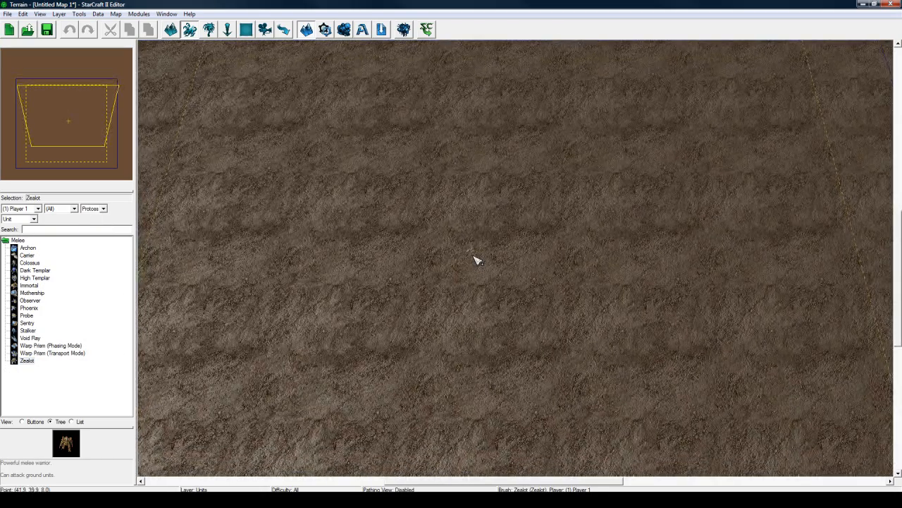
pyautogui.scroll(5, 477, 261)
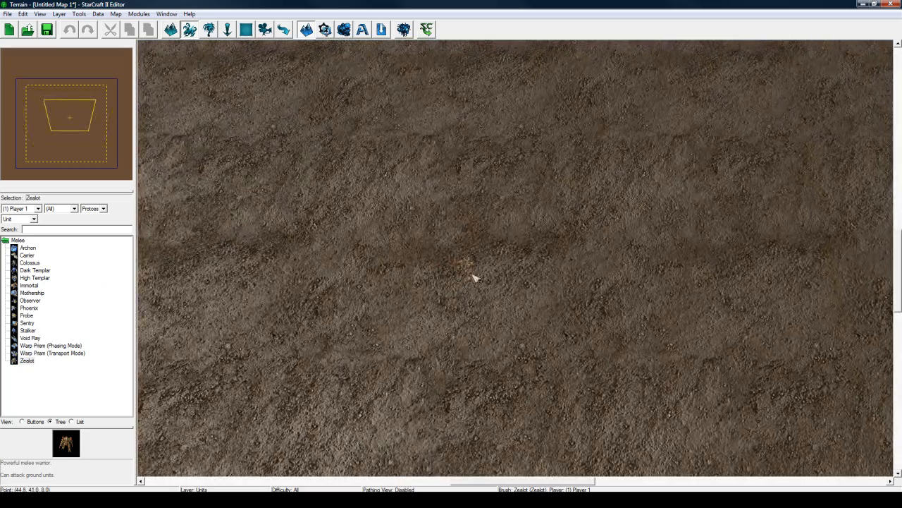
pyautogui.moveTo(474, 275); pyautogui.dragTo(497, 256, button='right')
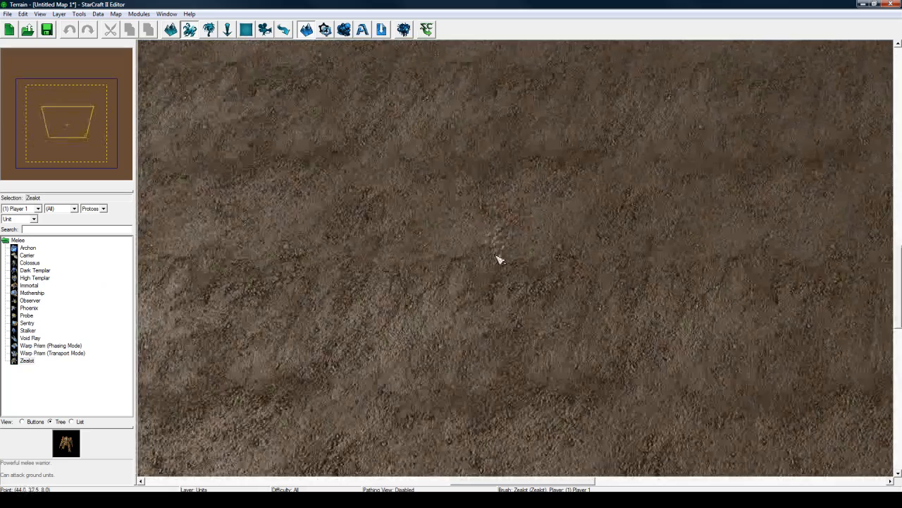
pyautogui.click(497, 256)
pyautogui.moveTo(406, 251); pyautogui.dragTo(359, 260, button='right')
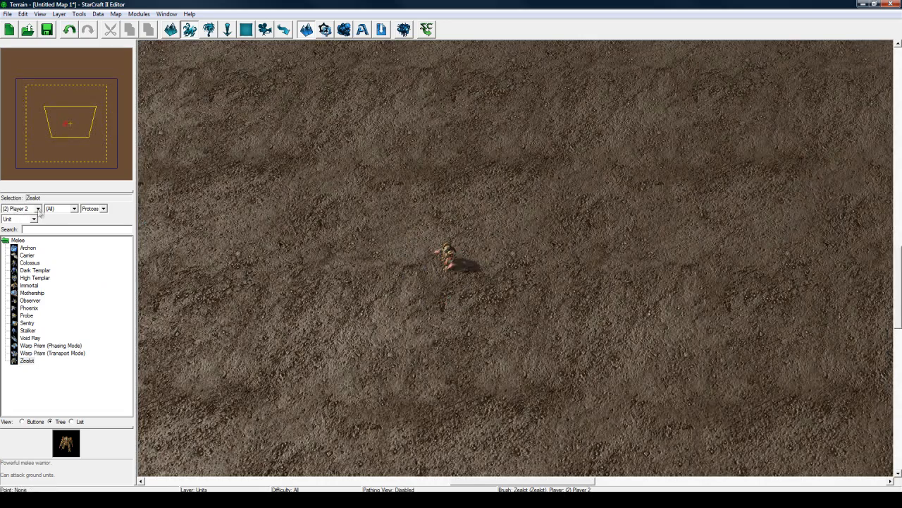
pyautogui.click(496, 283)
# Step: Place six Zerg Zerglings owned by (15) Hostile in an arc around the northern side of the two Zealots
pyautogui.moveTo(534, 217); pyautogui.dragTo(529, 247, button='right')
pyautogui.scroll(-3, 525, 251)
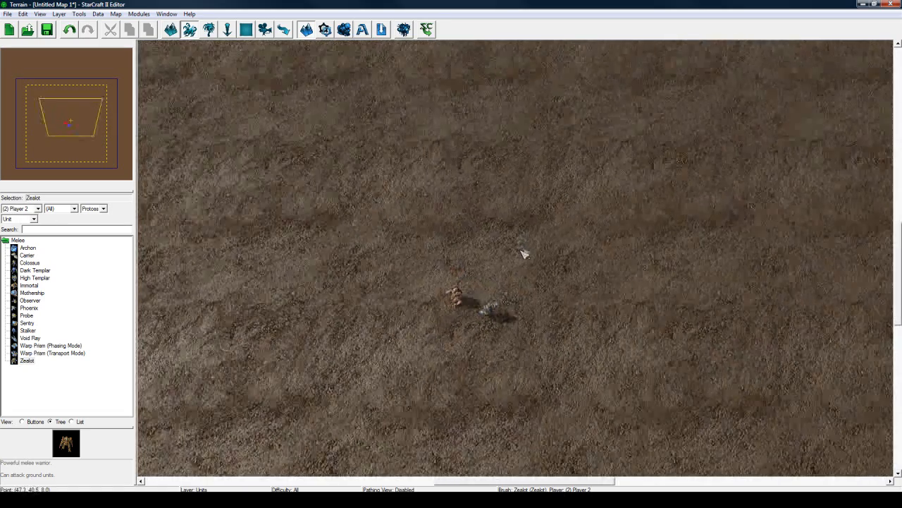
pyautogui.click(21, 209)
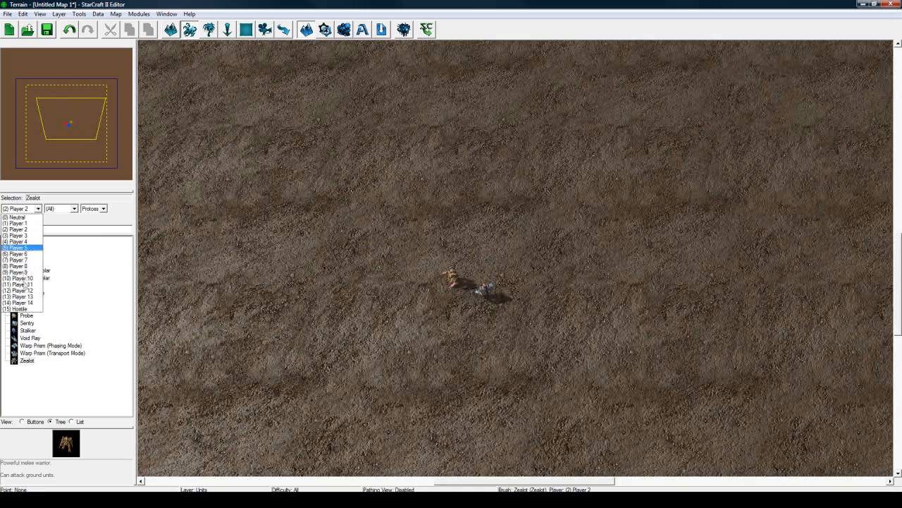
pyautogui.click(28, 309)
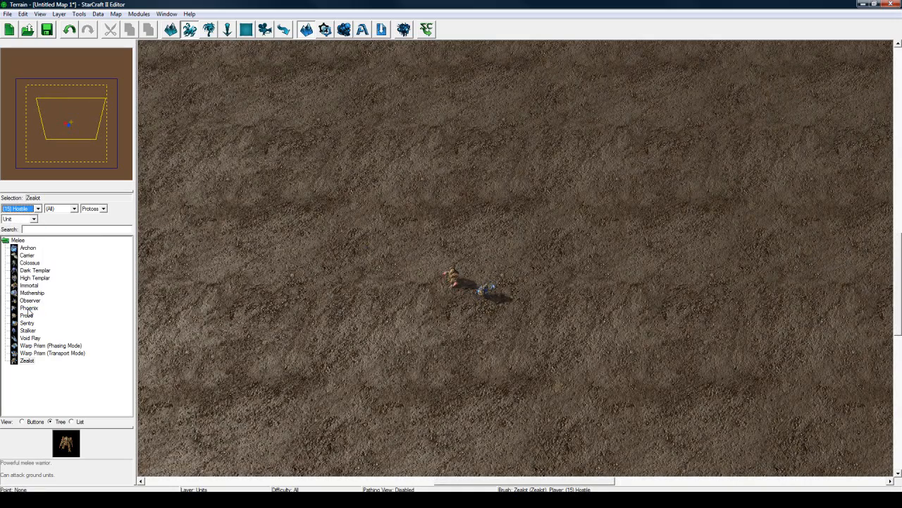
pyautogui.click(94, 209)
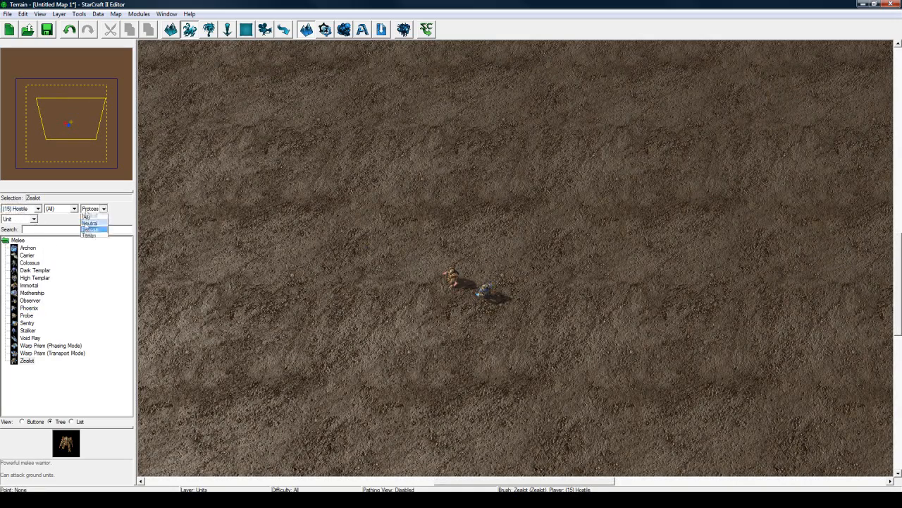
pyautogui.click(92, 244)
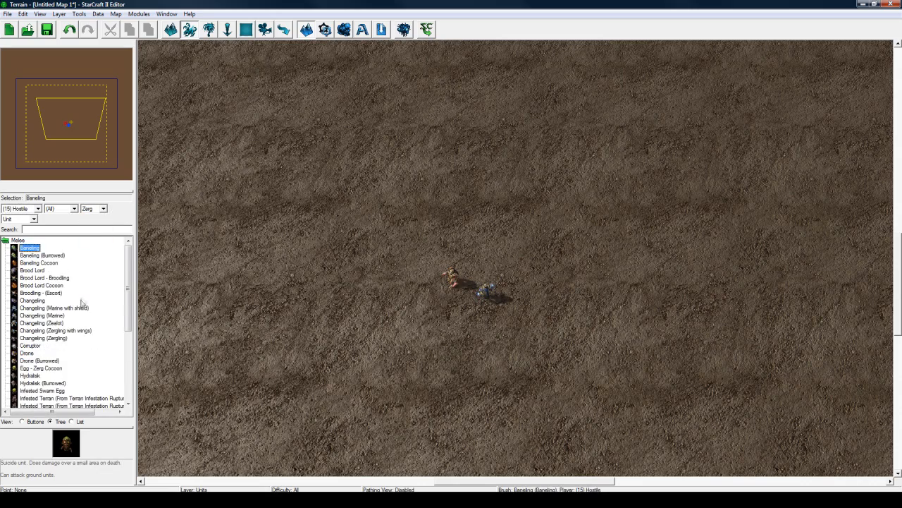
pyautogui.scroll(-6, 81, 306)
pyautogui.click(30, 392)
pyautogui.moveTo(309, 243); pyautogui.dragTo(341, 268, button='right')
pyautogui.click(244, 247)
pyautogui.click(310, 160)
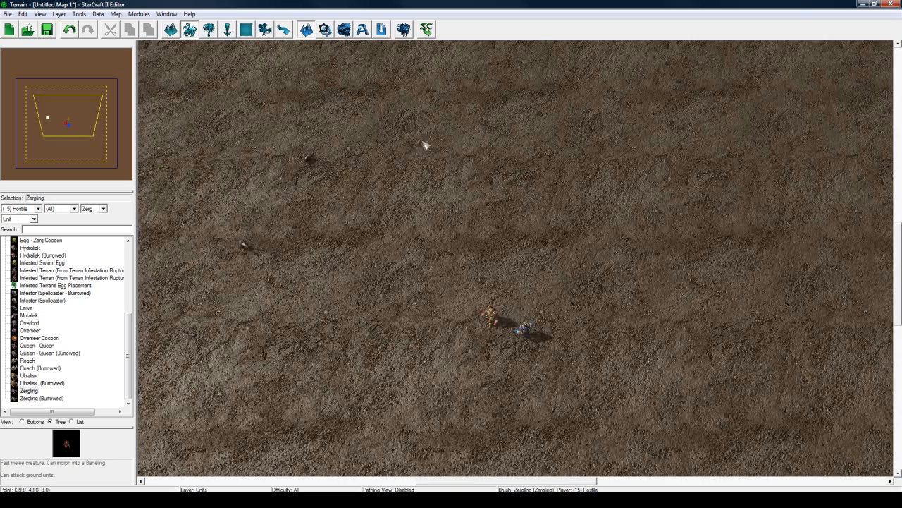
pyautogui.click(436, 119)
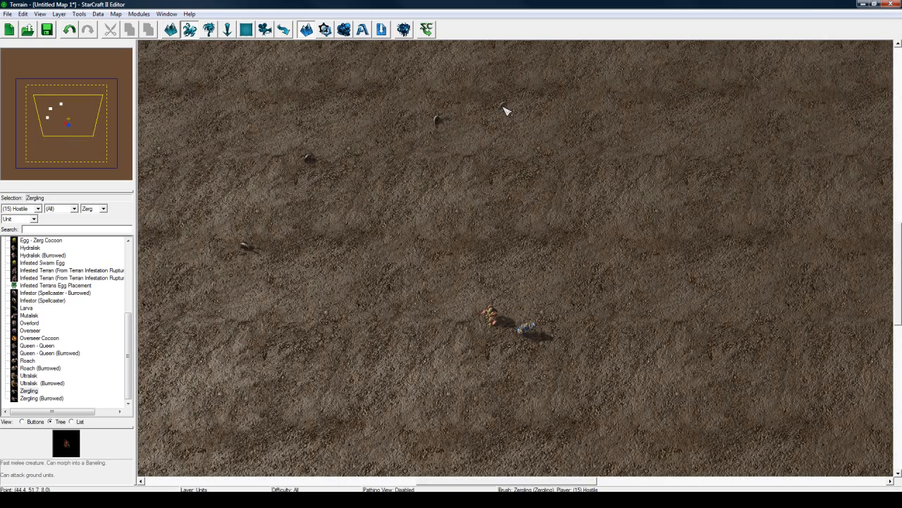
pyautogui.click(550, 106)
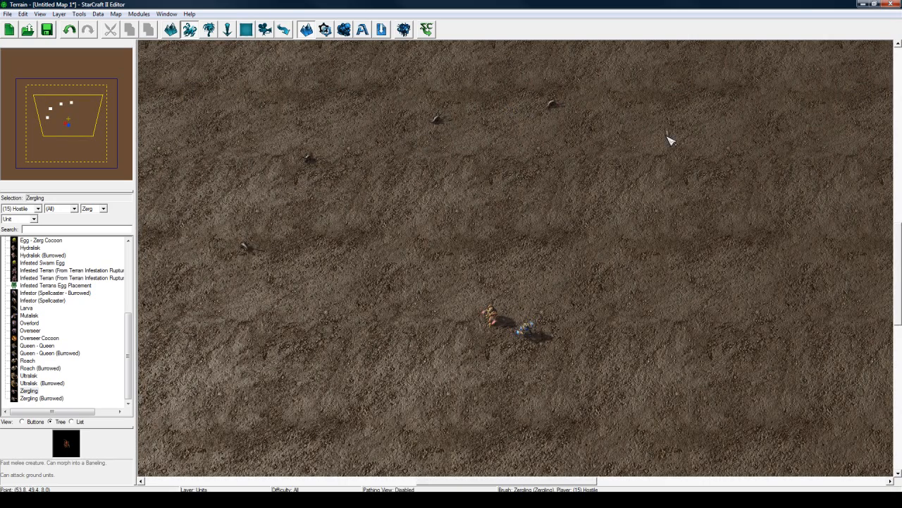
pyautogui.click(820, 222)
# Step: Place five more hostile Zerglings east, south and west of the Zealots to close the ring, and clear the unit brush
pyautogui.moveTo(745, 288); pyautogui.dragTo(625, 188, button='right')
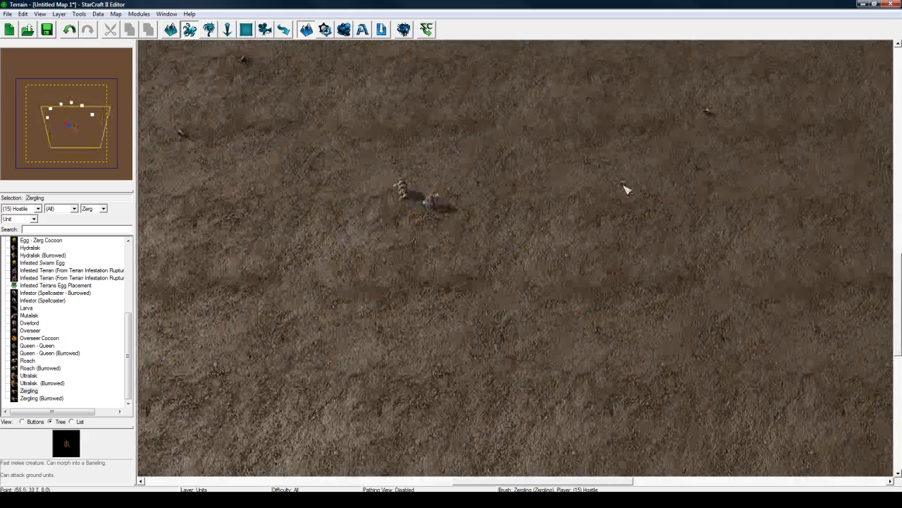
pyautogui.click(726, 194)
pyautogui.click(660, 287)
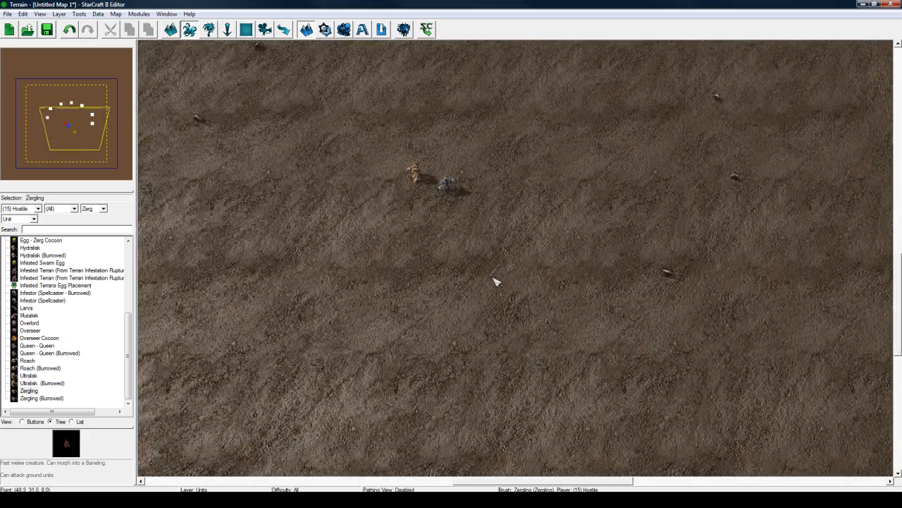
pyautogui.click(554, 330)
pyautogui.moveTo(256, 250); pyautogui.dragTo(395, 322, button='right')
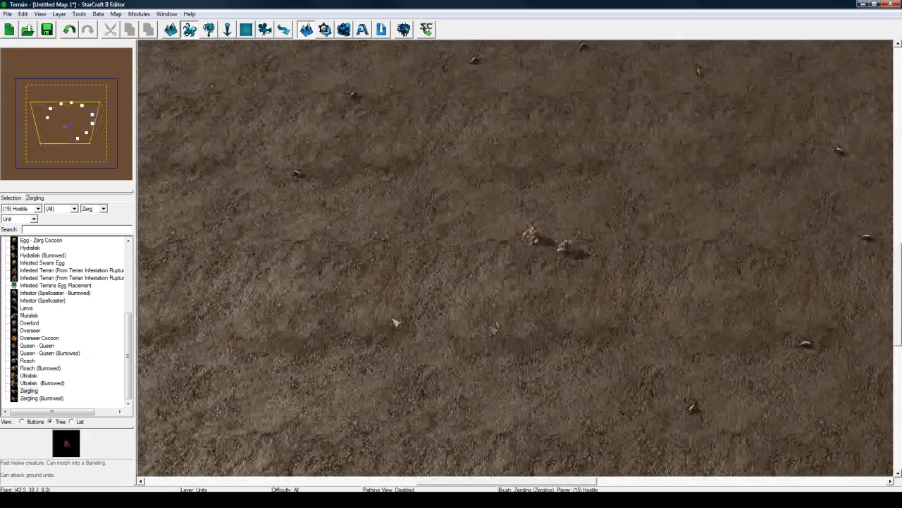
pyautogui.click(31, 316)
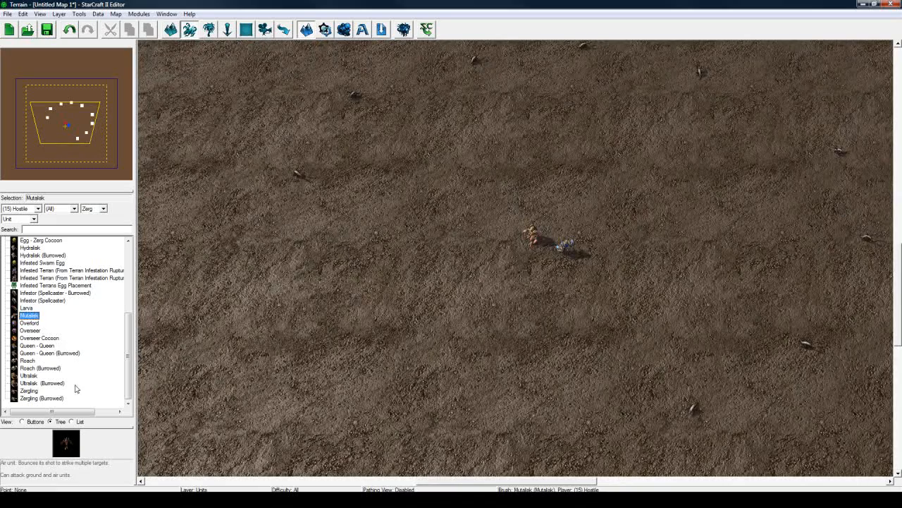
pyautogui.click(30, 390)
pyautogui.click(278, 295)
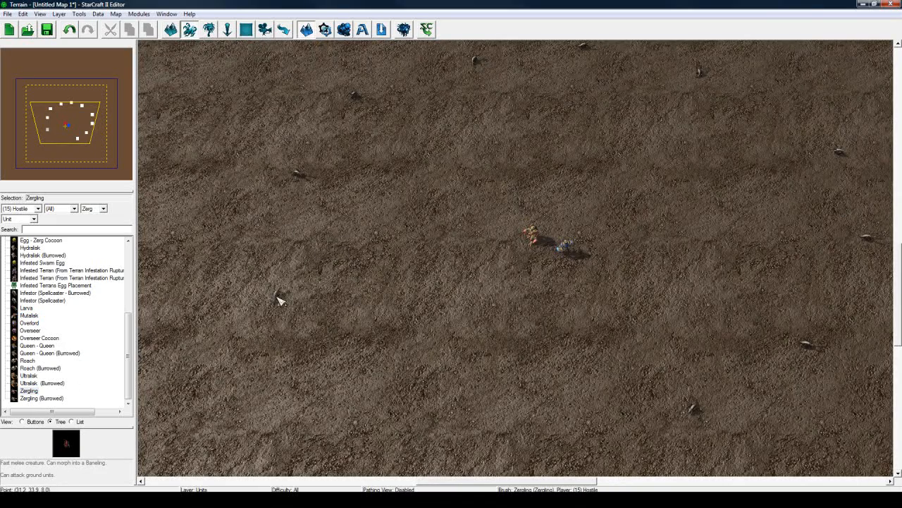
pyautogui.click(392, 380)
pyautogui.moveTo(424, 262); pyautogui.dragTo(380, 278, button='right')
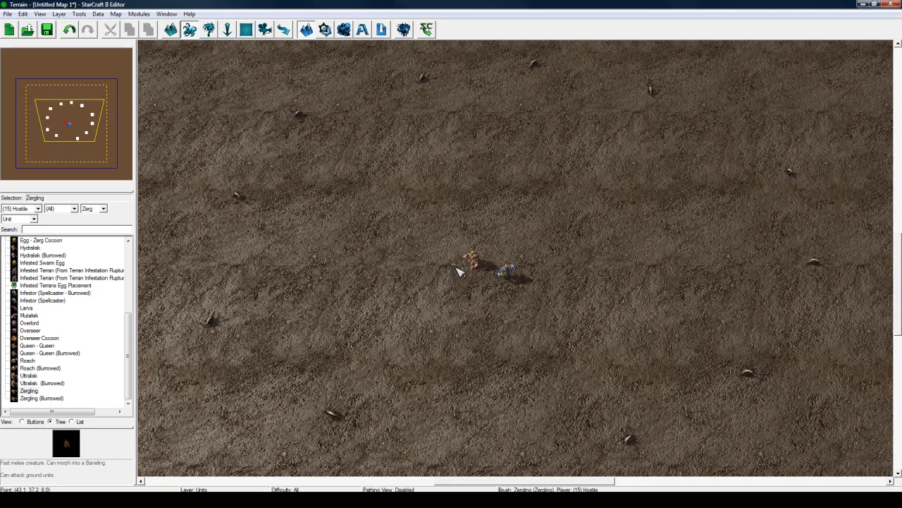
pyautogui.press('Escape')
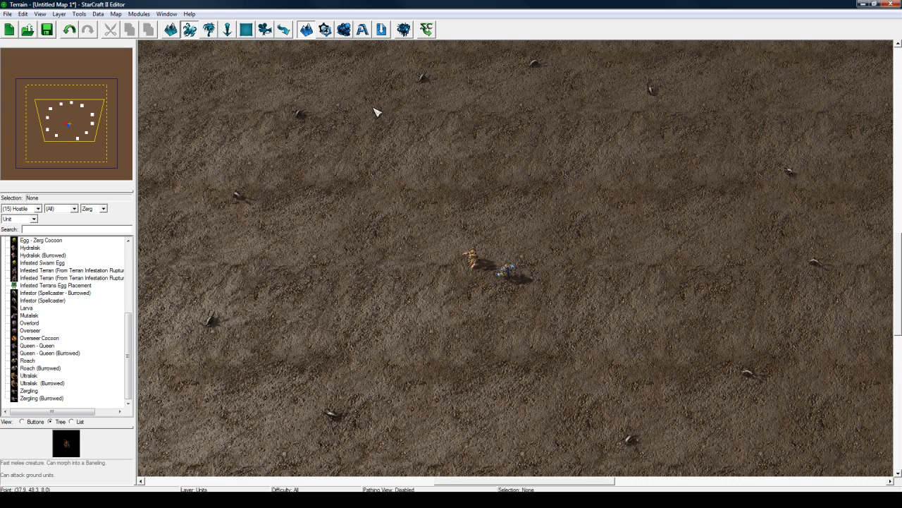
# Step: Open the data module and examine the Agria entry in the Lights data
pyautogui.click(344, 31)
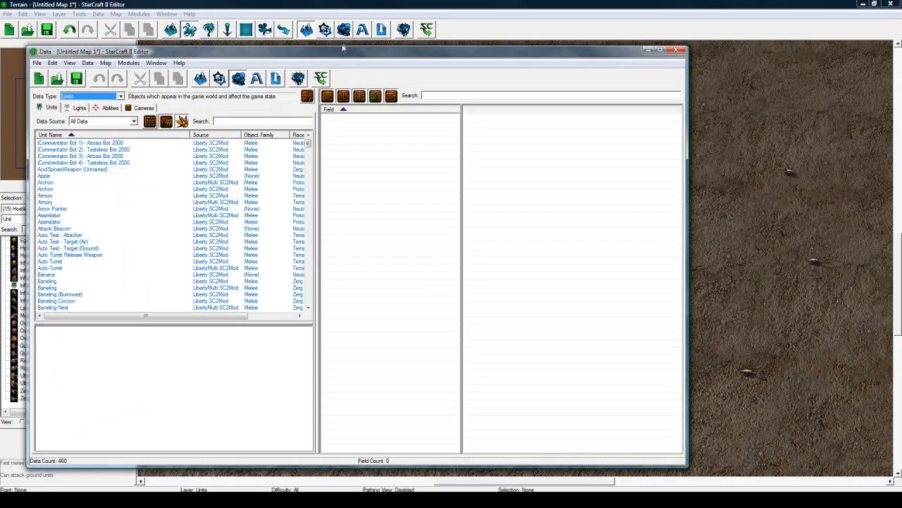
pyautogui.moveTo(160, 55); pyautogui.dragTo(232, 51)
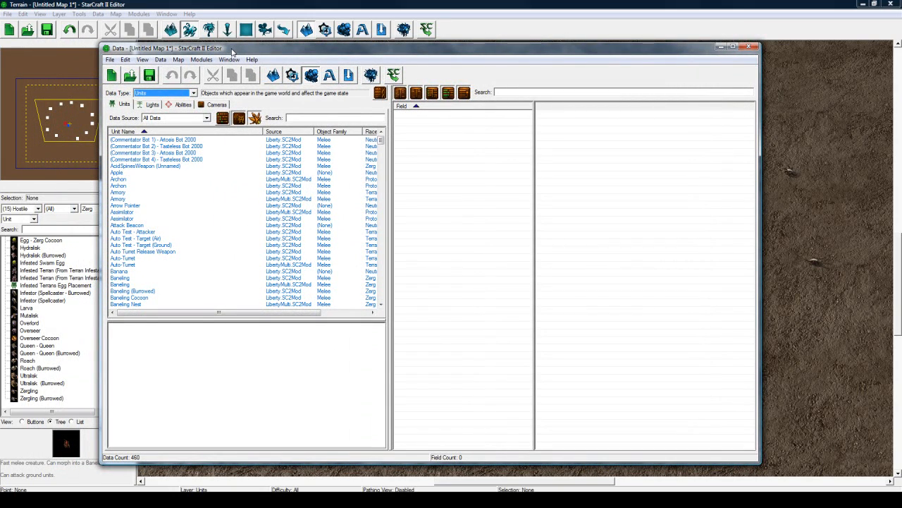
pyautogui.click(152, 104)
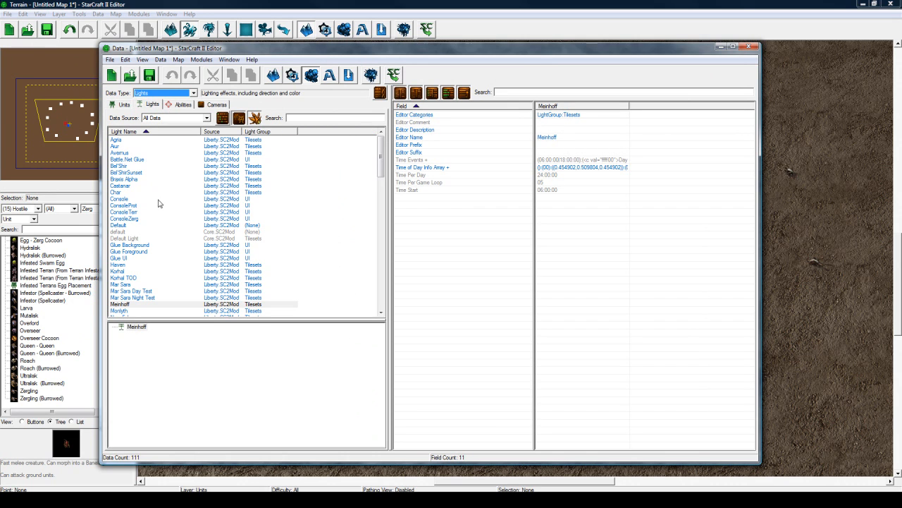
pyautogui.click(118, 141)
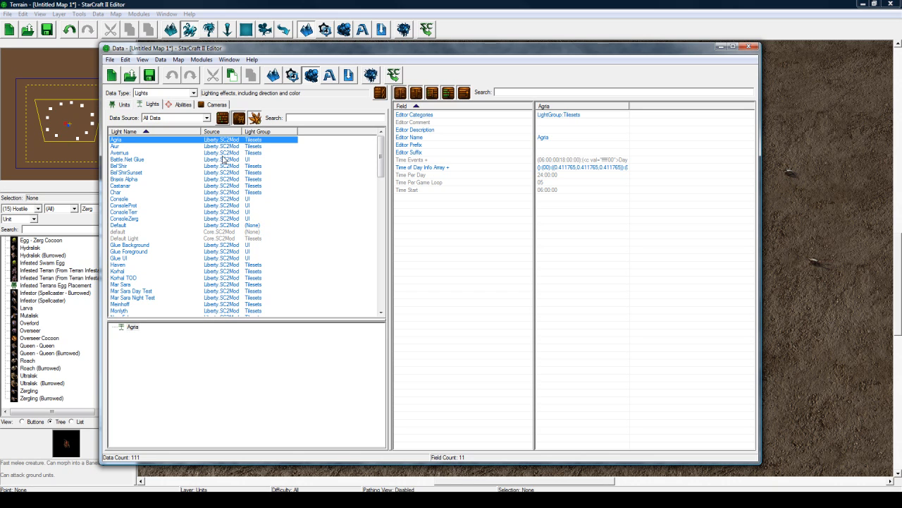
# Step: Delete all five zoom levels, 0 to 4, from the Default Camera in the Cameras data
pyautogui.click(217, 104)
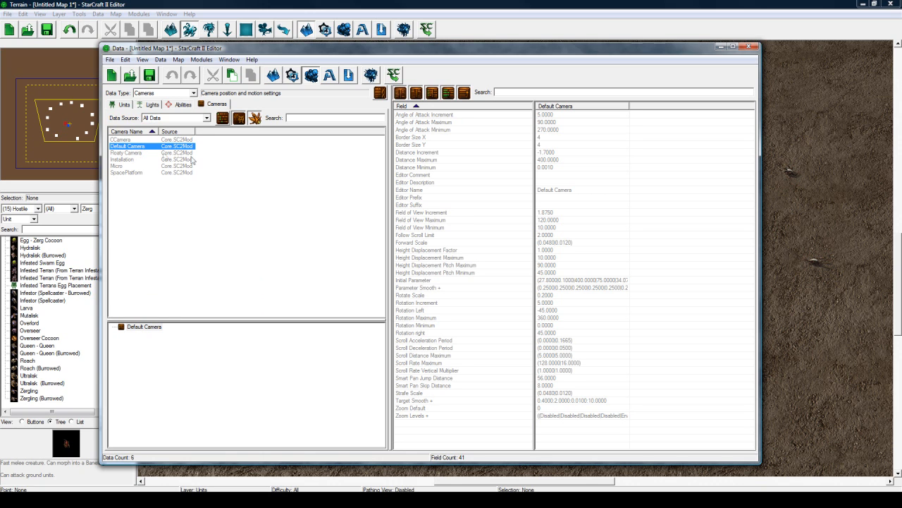
pyautogui.doubleClick(575, 417)
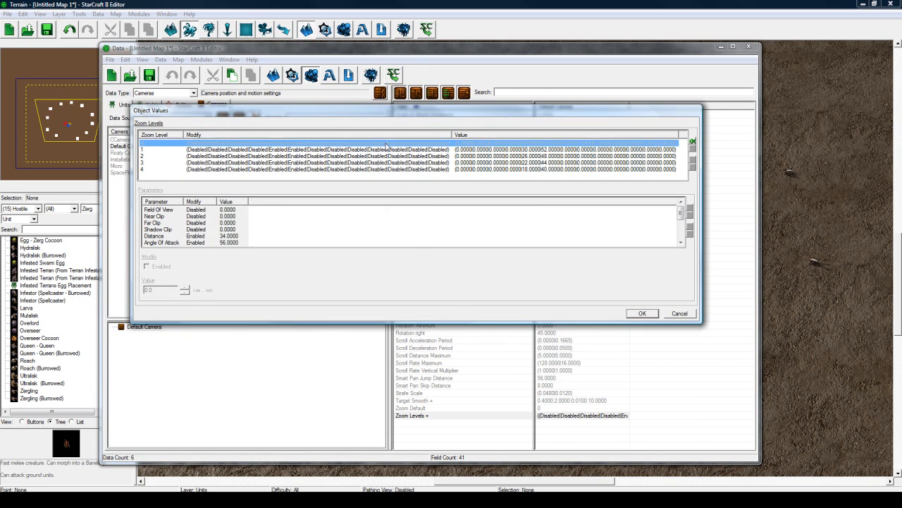
pyautogui.click(386, 144)
pyautogui.click(693, 150)
pyautogui.click(692, 150)
pyautogui.click(692, 150)
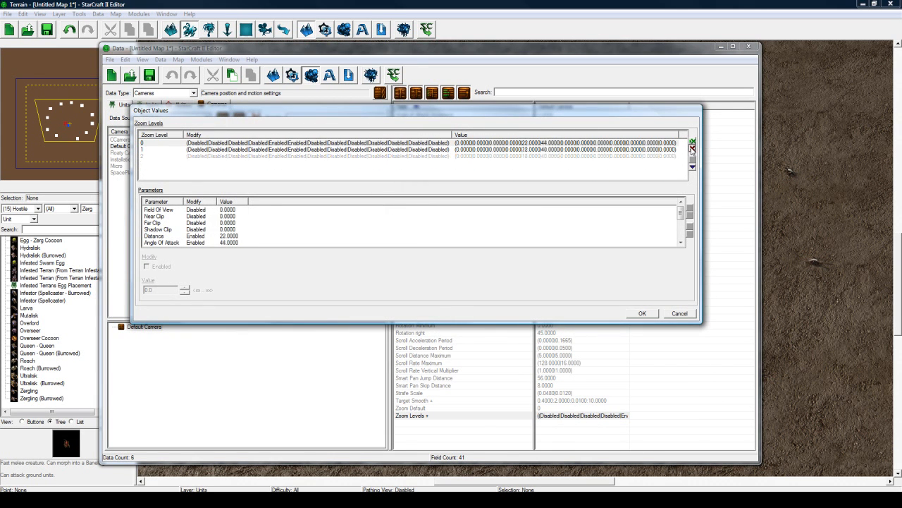
pyautogui.click(693, 150)
pyautogui.click(692, 149)
pyautogui.click(643, 313)
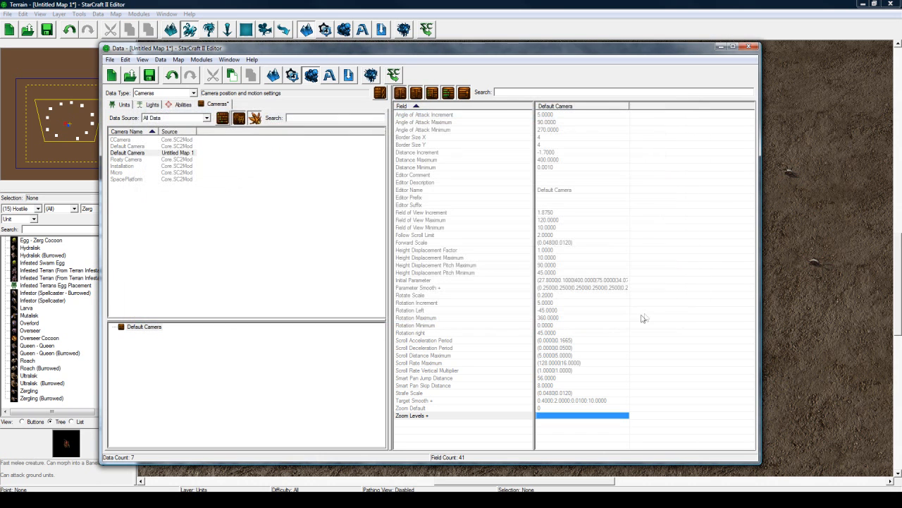
# Step: Set the Distance value in the Default Camera's Initial Parameter to 27
pyautogui.doubleClick(558, 280)
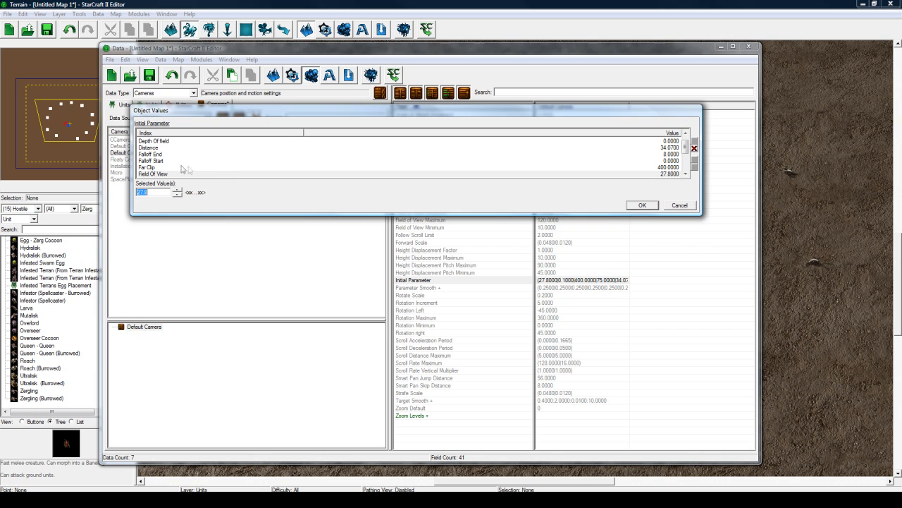
pyautogui.click(158, 148)
pyautogui.doubleClick(161, 193)
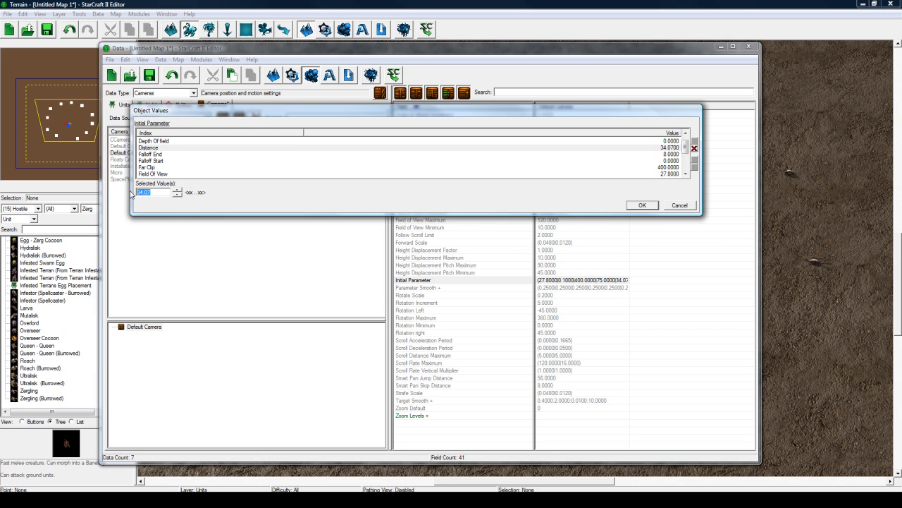
pyautogui.write('27')
pyautogui.click(640, 205)
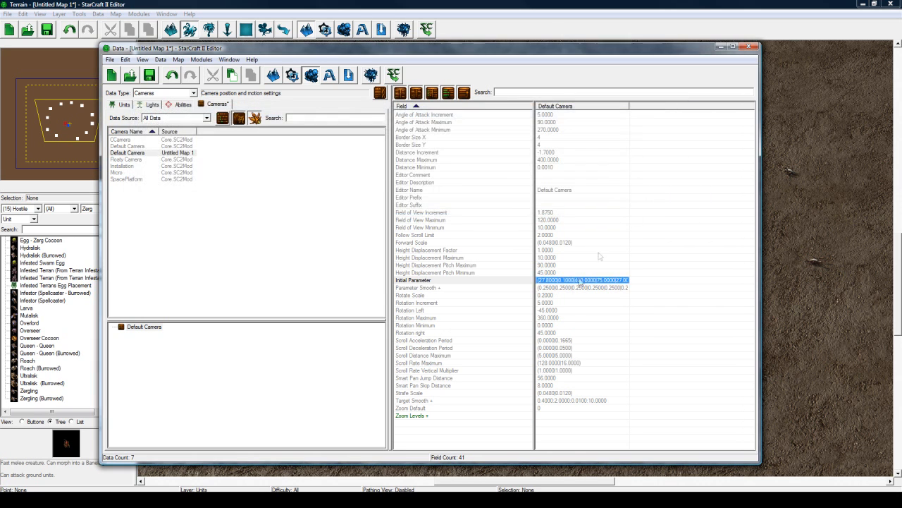
# Step: Examine the terrain around the two Zealots and the Zergling ring at nearer and farther camera distances
pyautogui.click(537, 30)
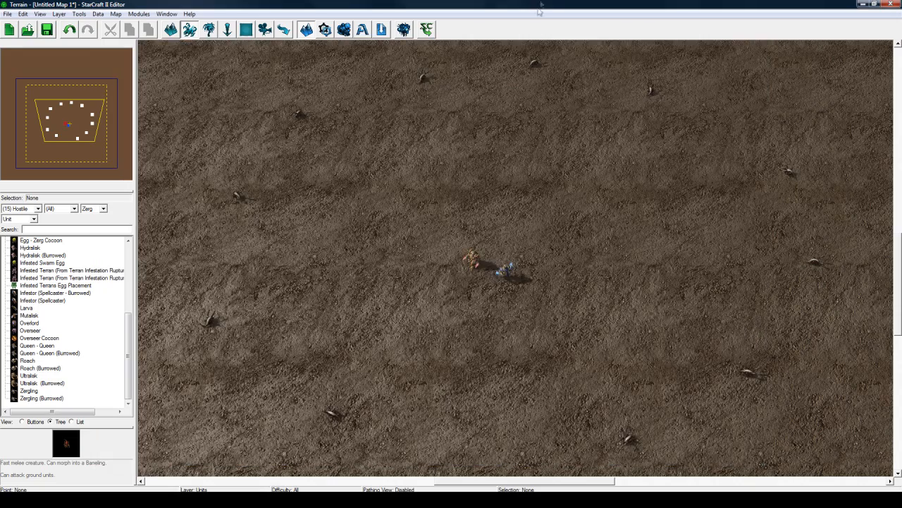
pyautogui.moveTo(502, 228); pyautogui.dragTo(497, 238, button='right')
pyautogui.scroll(4, 498, 240)
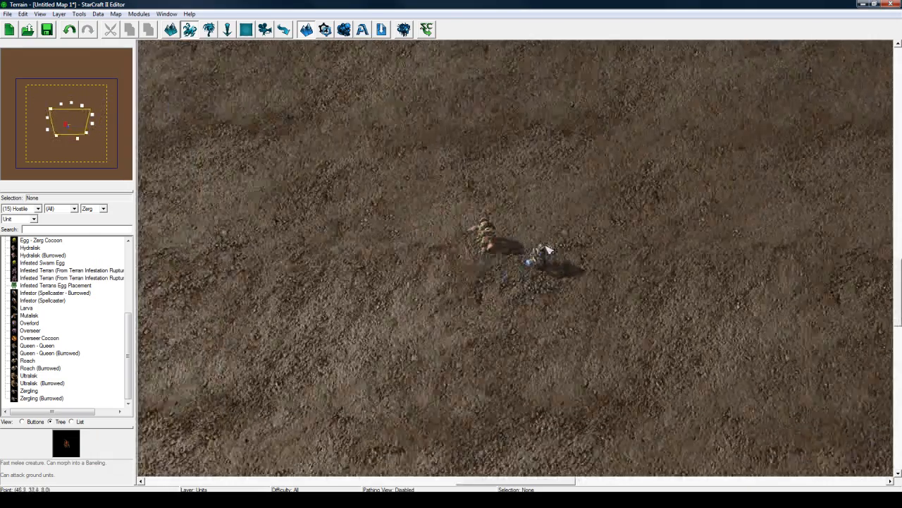
pyautogui.moveTo(549, 249); pyautogui.dragTo(517, 263, button='right')
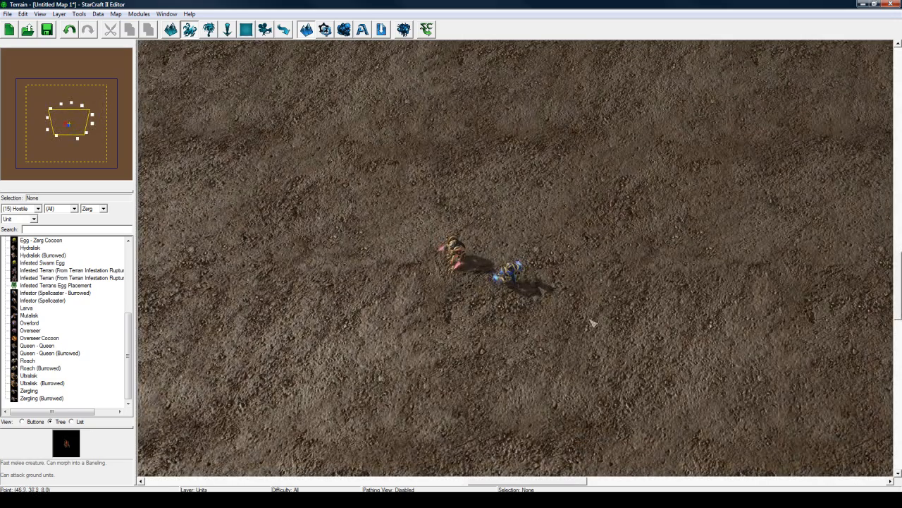
pyautogui.click(539, 499)
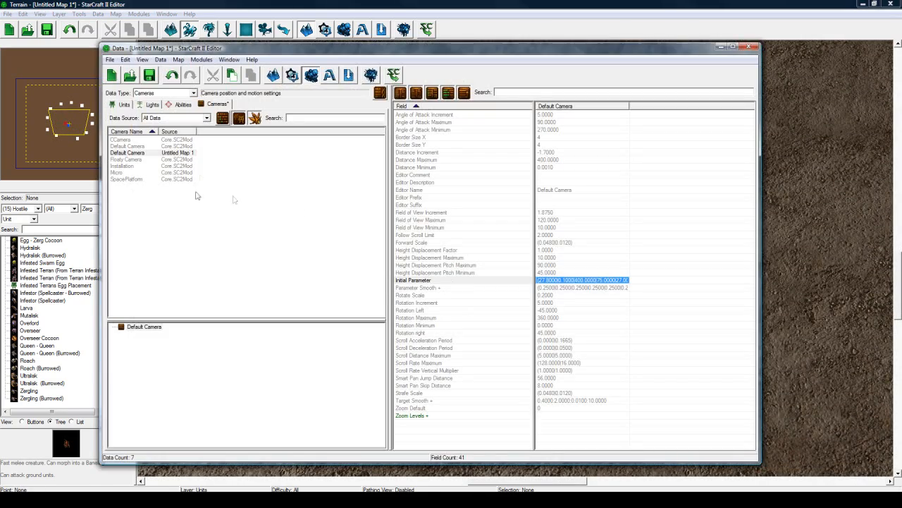
pyautogui.click(421, 12)
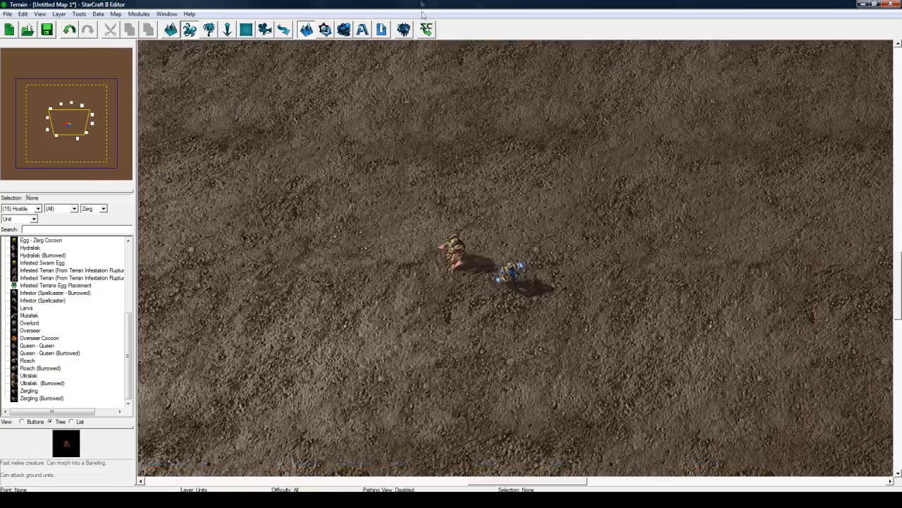
pyautogui.moveTo(452, 164); pyautogui.dragTo(525, 245, button='right')
pyautogui.scroll(-3, 525, 245)
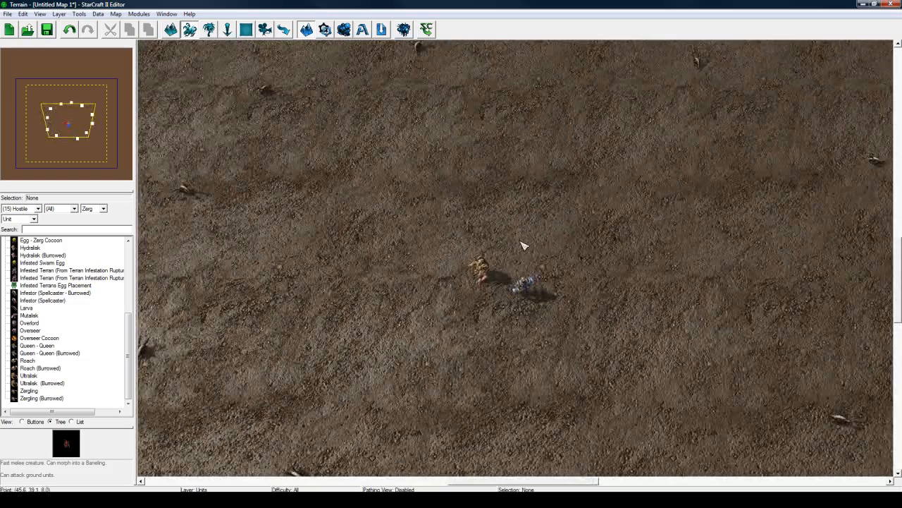
pyautogui.scroll(3, 524, 246)
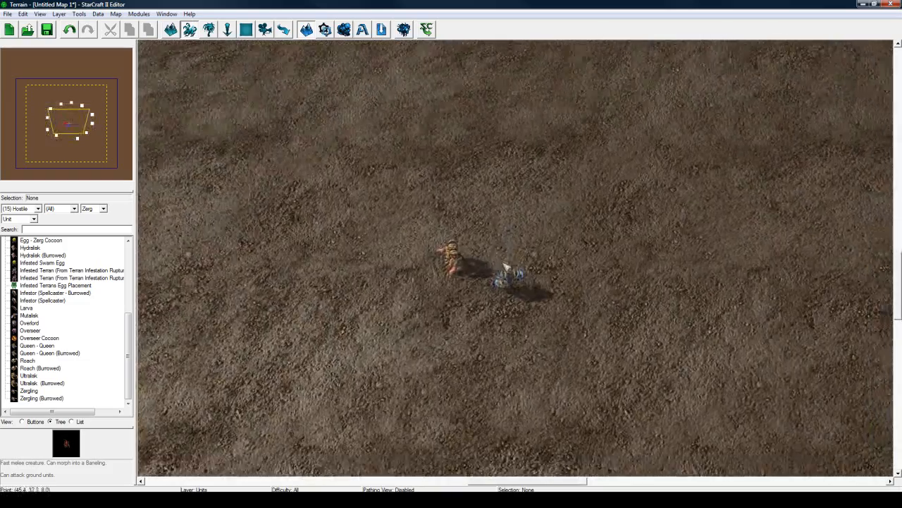
pyautogui.moveTo(506, 267); pyautogui.dragTo(527, 262, button='right')
# Step: Open the data module at the Units data
pyautogui.press('F7')
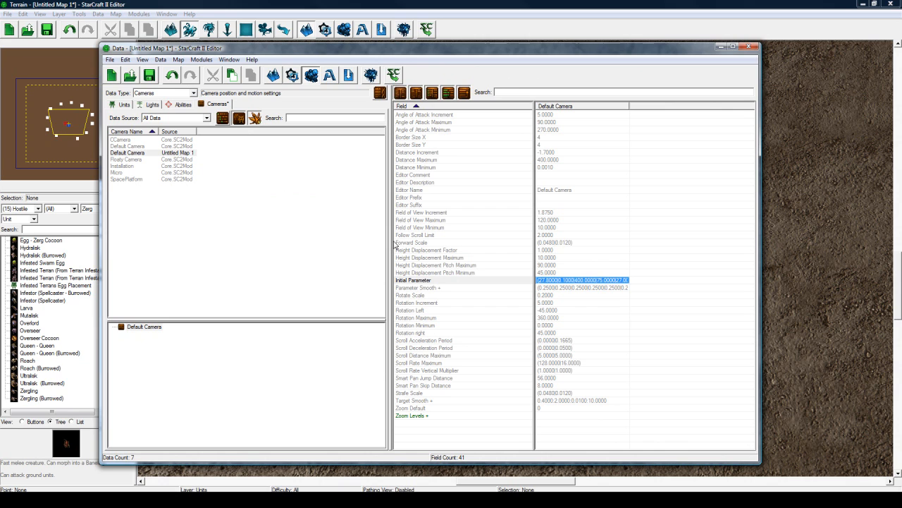
pyautogui.click(123, 105)
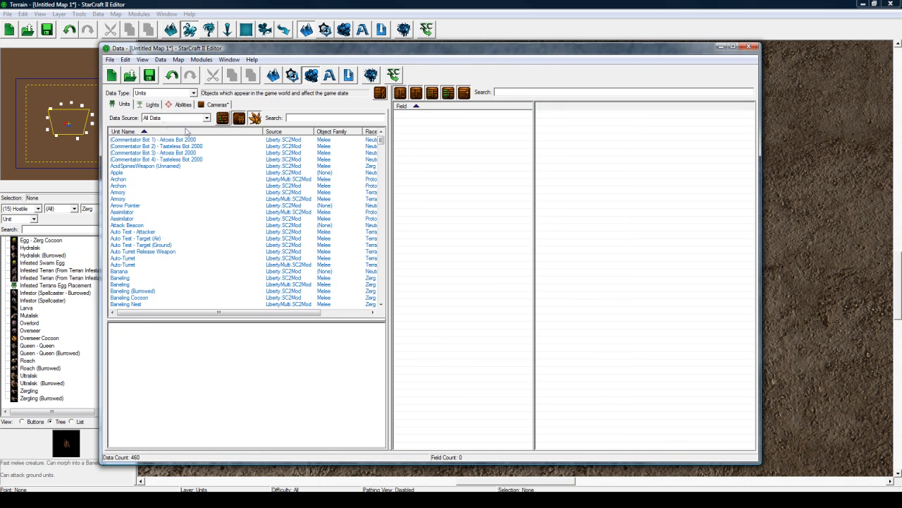
pyautogui.click(192, 120)
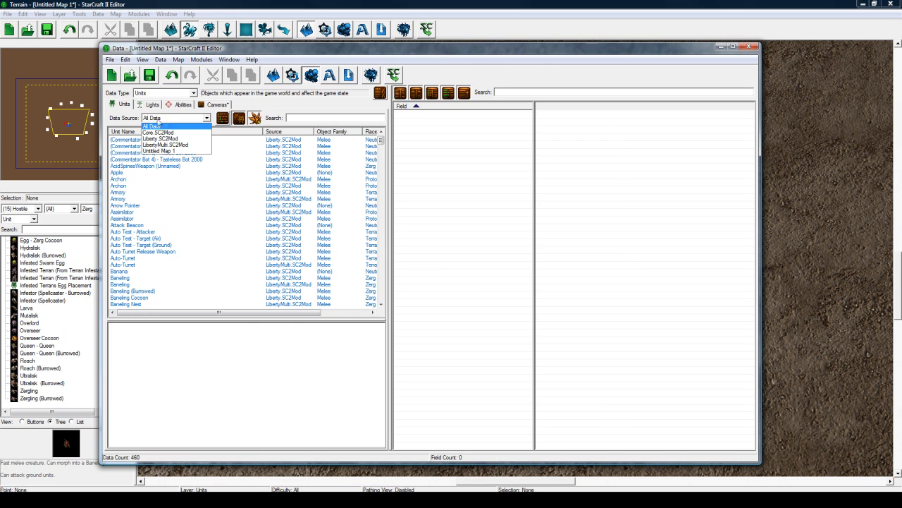
pyautogui.click(161, 152)
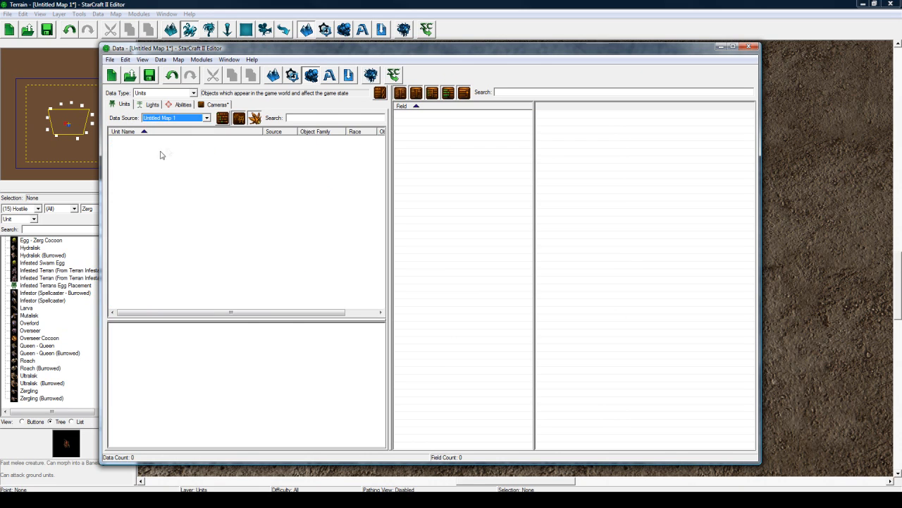
pyautogui.click(188, 120)
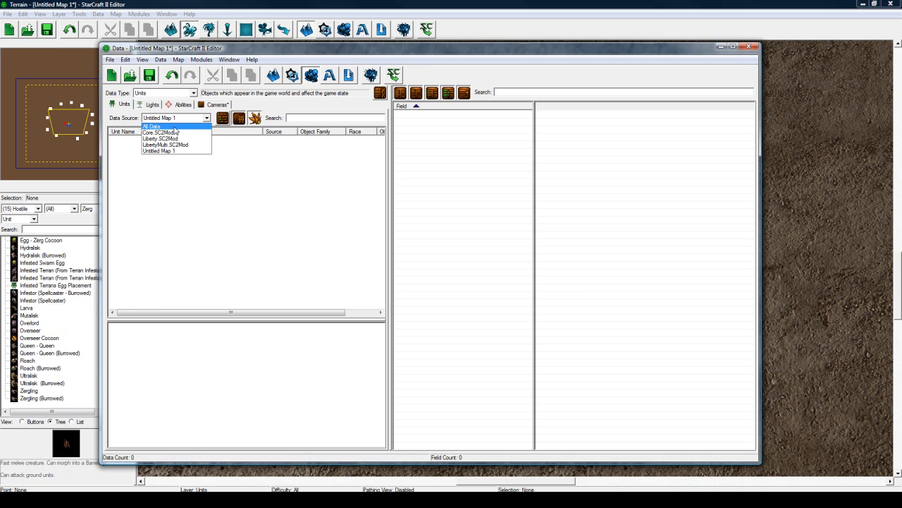
pyautogui.click(158, 125)
# Step: Search the units for zergling and bring up the unit flags of the LibertyMulti.SC2Mod Zergling
pyautogui.click(286, 118)
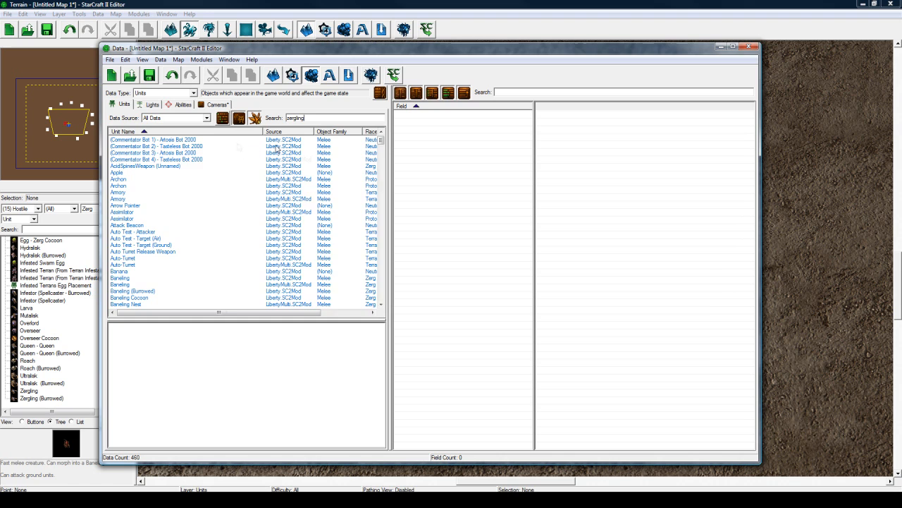
pyautogui.click(130, 160)
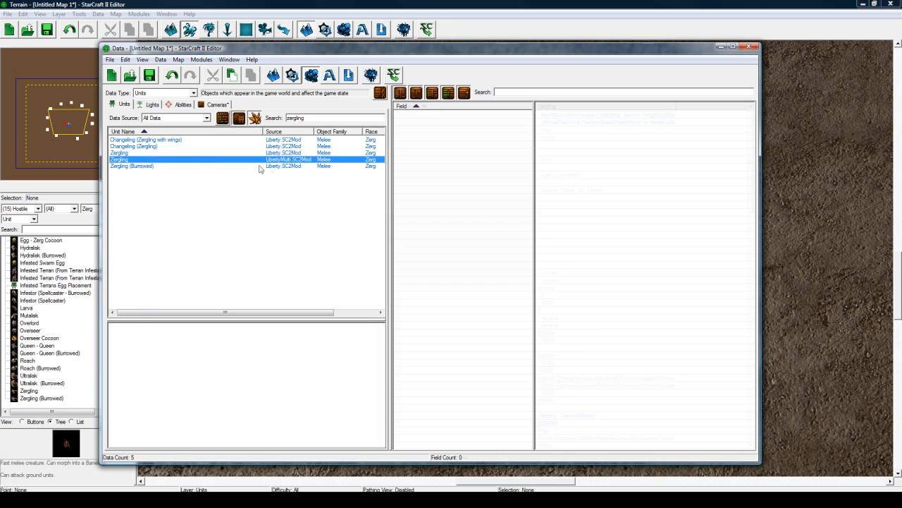
pyautogui.click(128, 153)
pyautogui.click(139, 160)
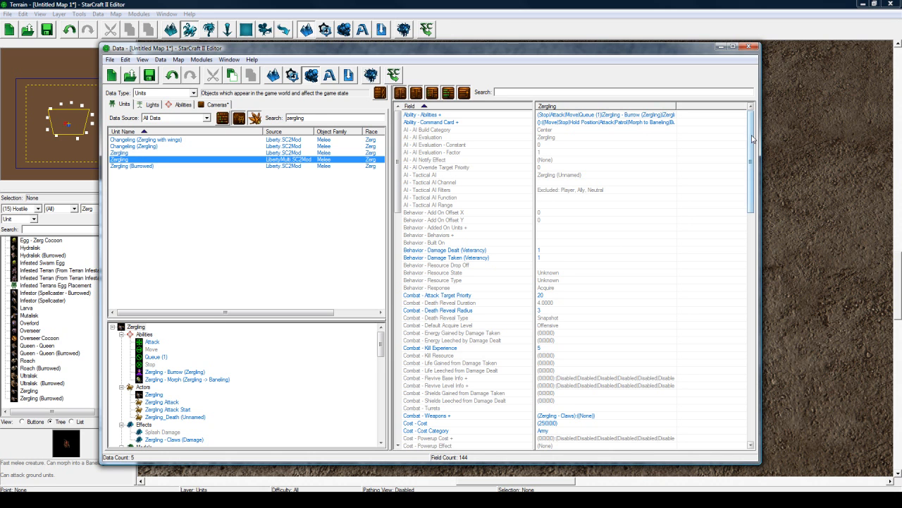
pyautogui.moveTo(750, 141); pyautogui.dragTo(744, 370)
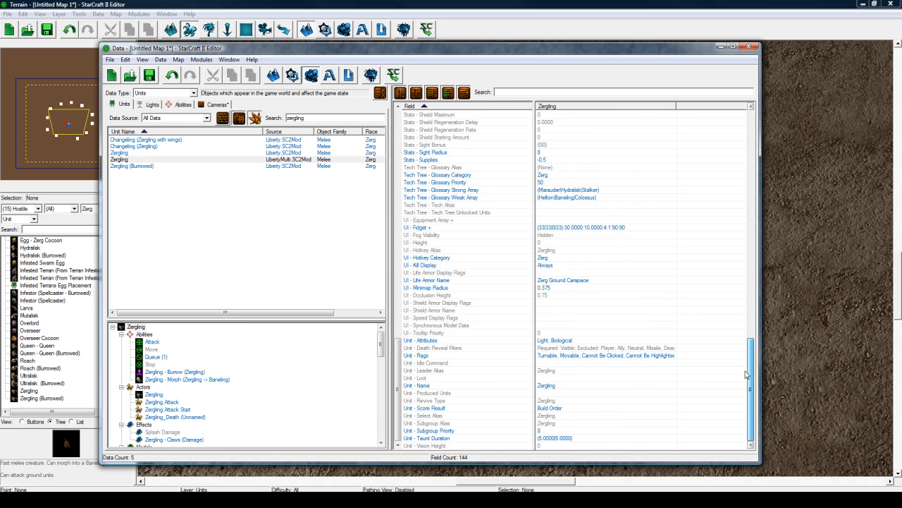
# Step: Clear the Cannot Be Clicked and Cannot Be Highlighted options in the Zergling's Unit - Flags field
pyautogui.doubleClick(550, 355)
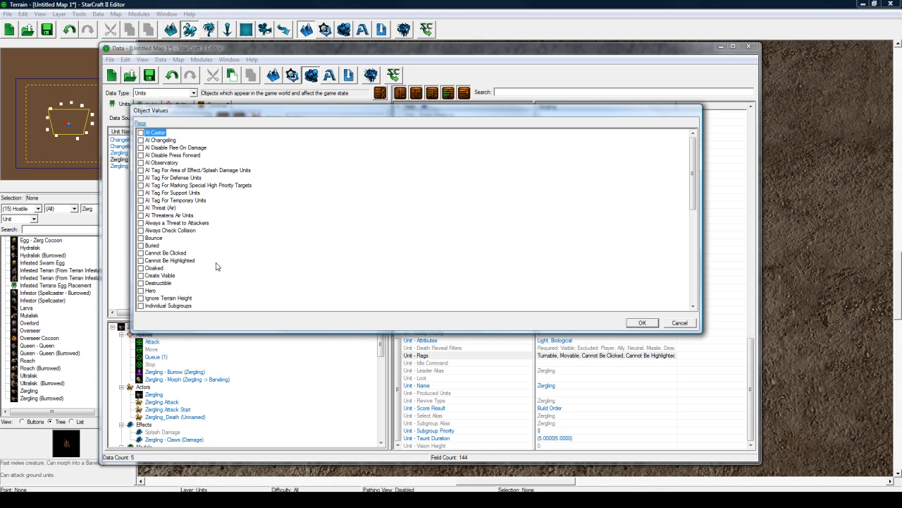
pyautogui.click(183, 254)
pyautogui.click(181, 260)
pyautogui.click(183, 253)
pyautogui.click(183, 260)
pyautogui.click(183, 253)
pyautogui.click(184, 261)
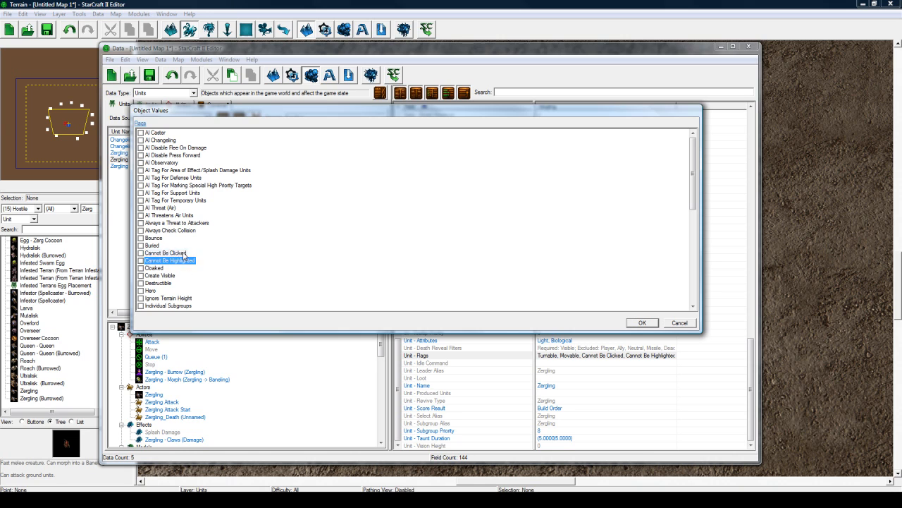
pyautogui.click(184, 254)
pyautogui.click(184, 261)
pyautogui.click(184, 254)
pyautogui.click(184, 262)
pyautogui.click(185, 254)
pyautogui.click(184, 260)
# Step: Review the remaining Zergling flags, leaving Cannot Be Clicked off, and apply the flag changes
pyautogui.scroll(-3, 187, 261)
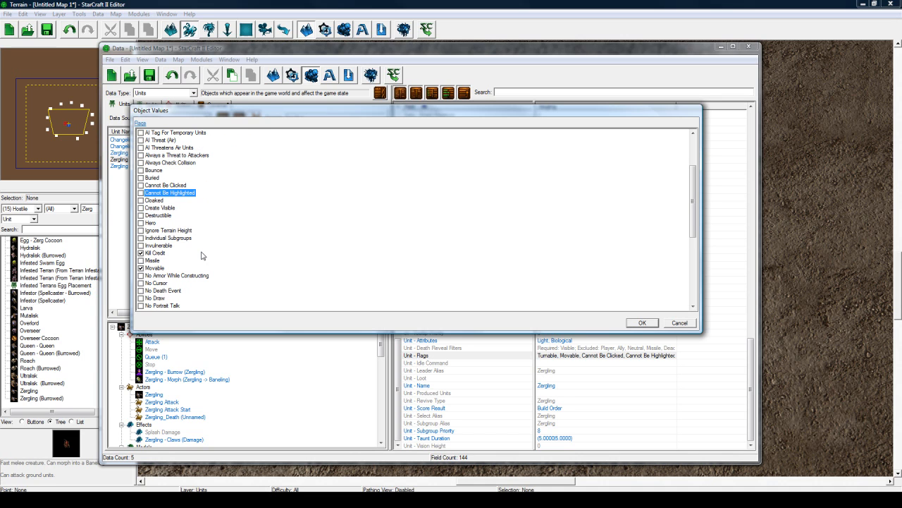
pyautogui.scroll(-1, 200, 214)
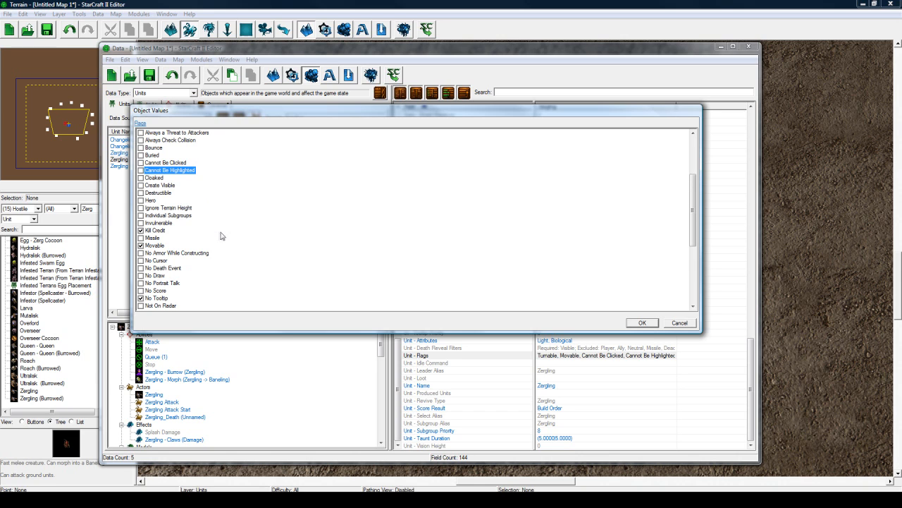
pyautogui.scroll(-2, 220, 236)
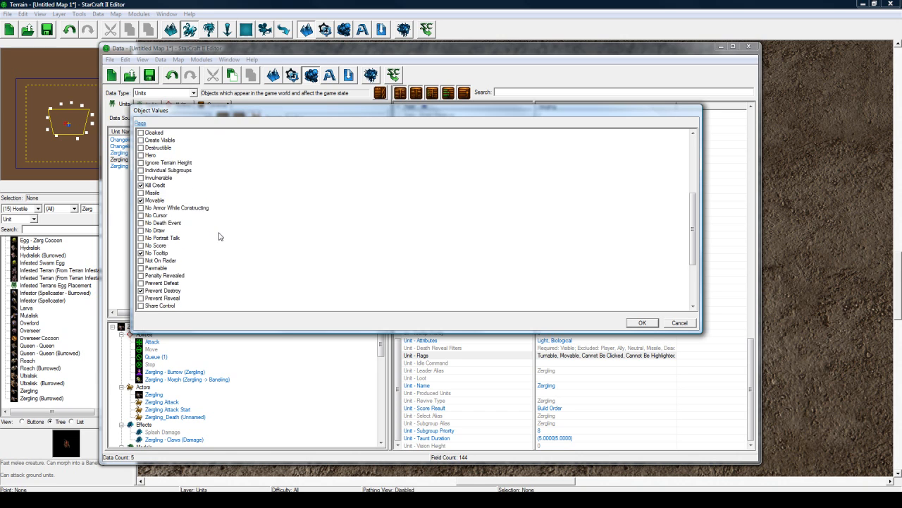
pyautogui.scroll(2, 219, 235)
pyautogui.click(180, 164)
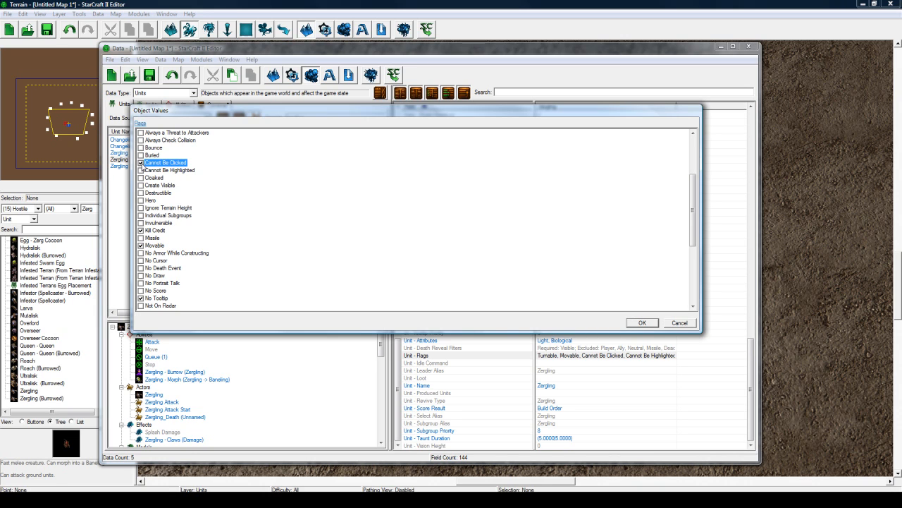
pyautogui.click(141, 162)
pyautogui.scroll(-4, 216, 201)
pyautogui.scroll(-2, 216, 207)
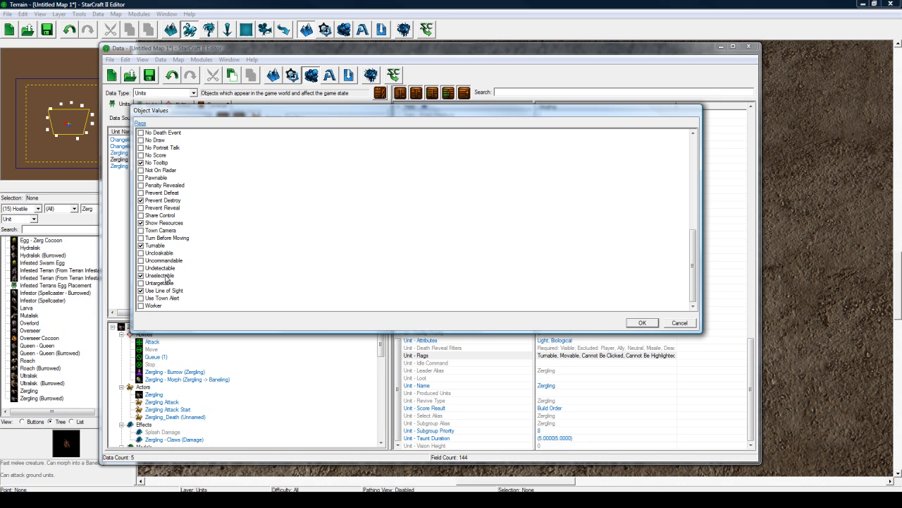
pyautogui.click(642, 323)
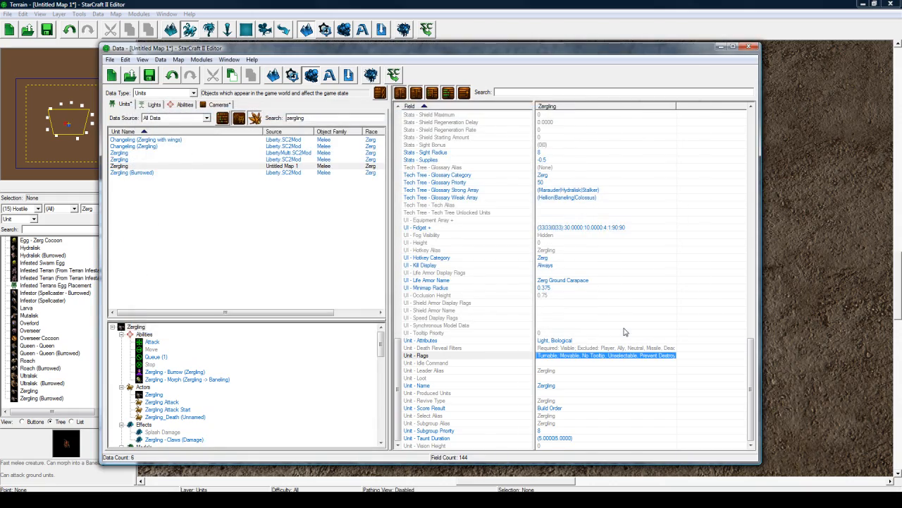
# Step: Examine the two Zealots and the surrounding Zerglings on the terrain
pyautogui.click(562, 4)
pyautogui.moveTo(531, 240)
pyautogui.mouseDown(button='right')
pyautogui.moveTo(531, 212)
pyautogui.moveTo(527, 225)
pyautogui.mouseUp(button='right')
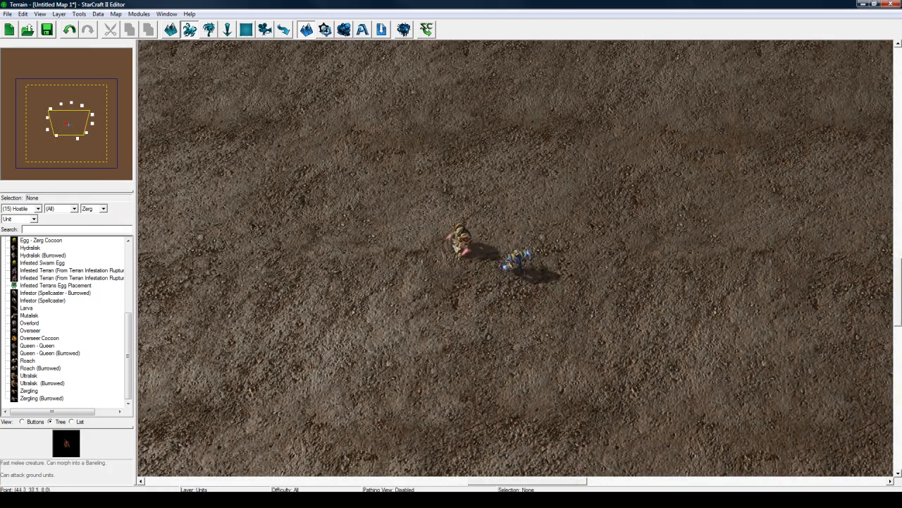
pyautogui.moveTo(454, 218); pyautogui.dragTo(387, 174, button='right')
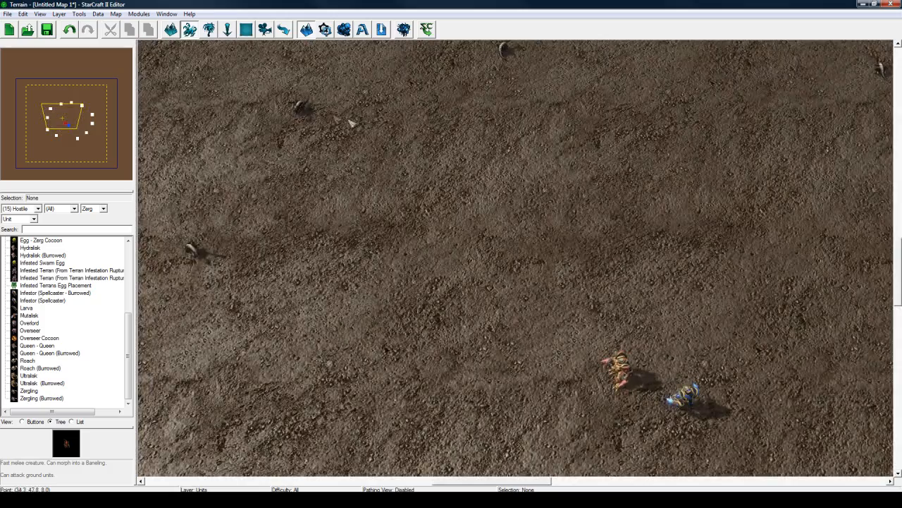
pyautogui.moveTo(352, 124); pyautogui.dragTo(297, 135, button='right')
pyautogui.moveTo(633, 413); pyautogui.dragTo(567, 313, button='right')
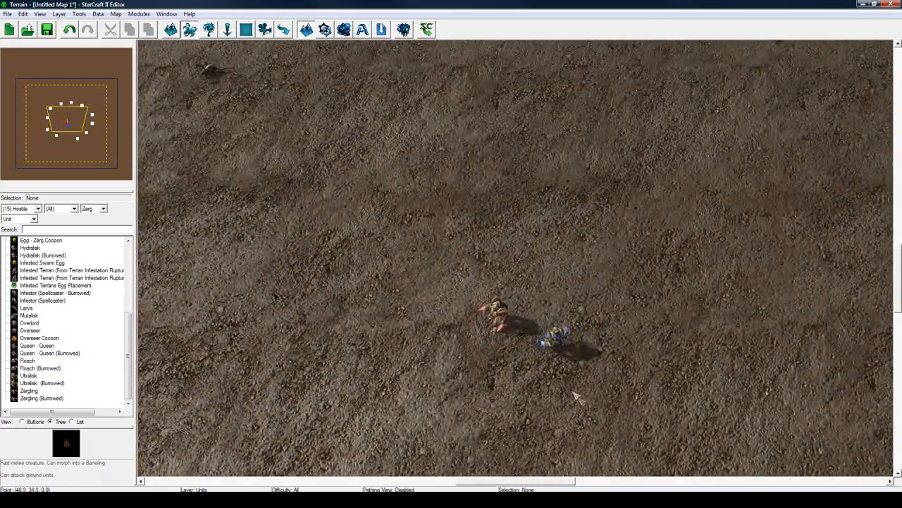
# Step: Search the Units data for zealot and bring up the ability fields of the LibertyMulti.SC2Mod Zealot
pyautogui.press('F7')
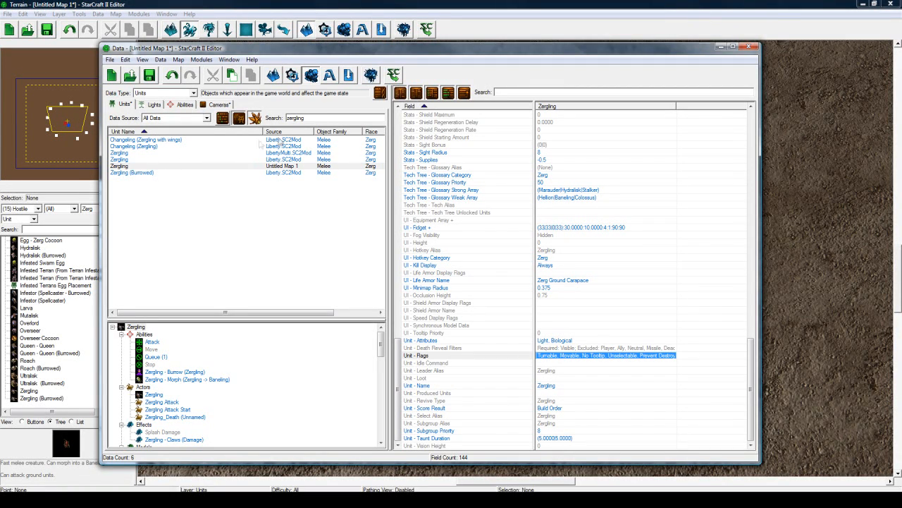
pyautogui.doubleClick(295, 118)
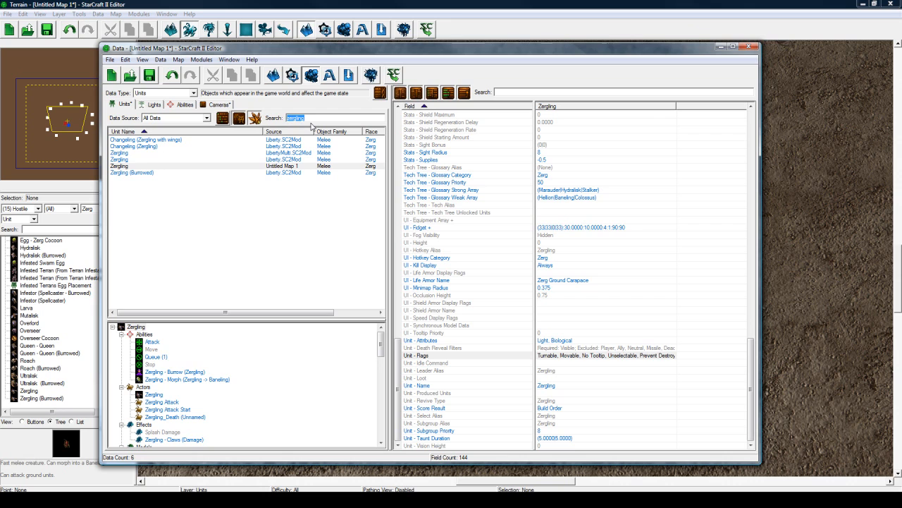
pyautogui.write('zealot')
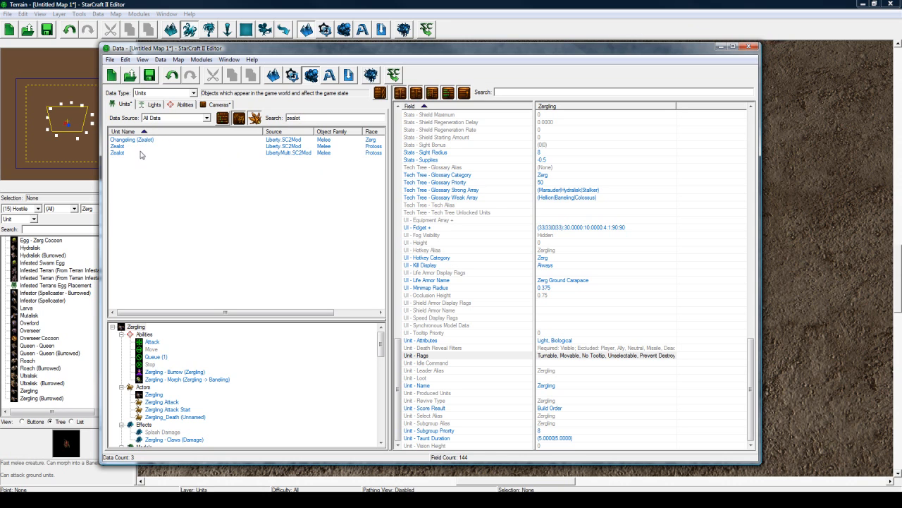
pyautogui.click(138, 153)
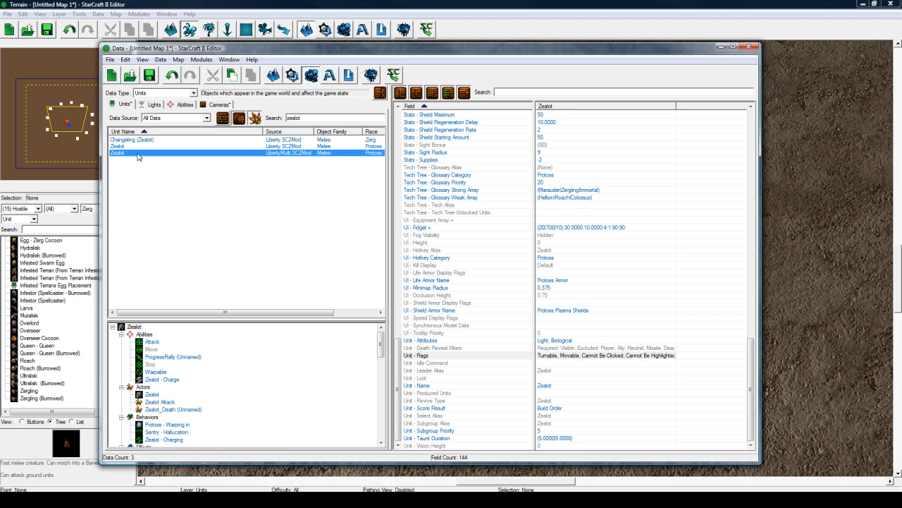
pyautogui.moveTo(750, 360); pyautogui.dragTo(746, 125)
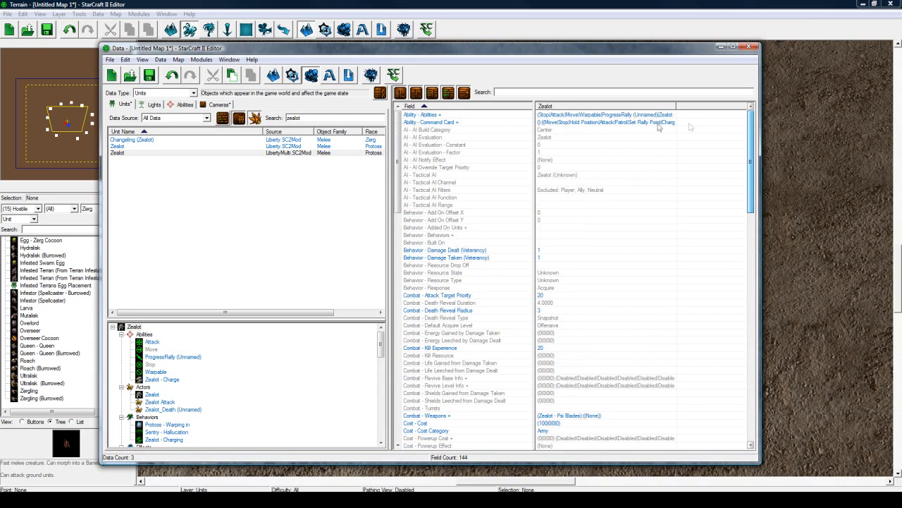
# Step: Add High Templar - Psi Storm to the Zealot's Ability - Abilities list
pyautogui.click(560, 115)
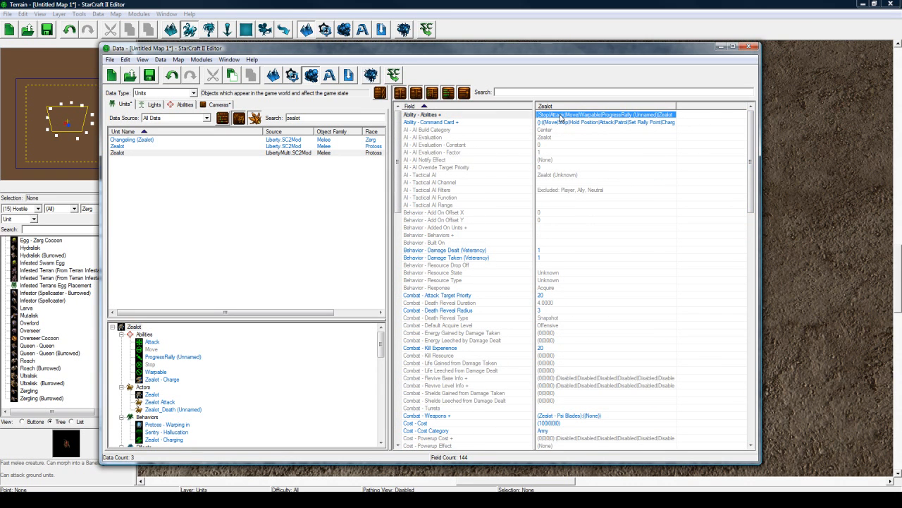
pyautogui.doubleClick(560, 116)
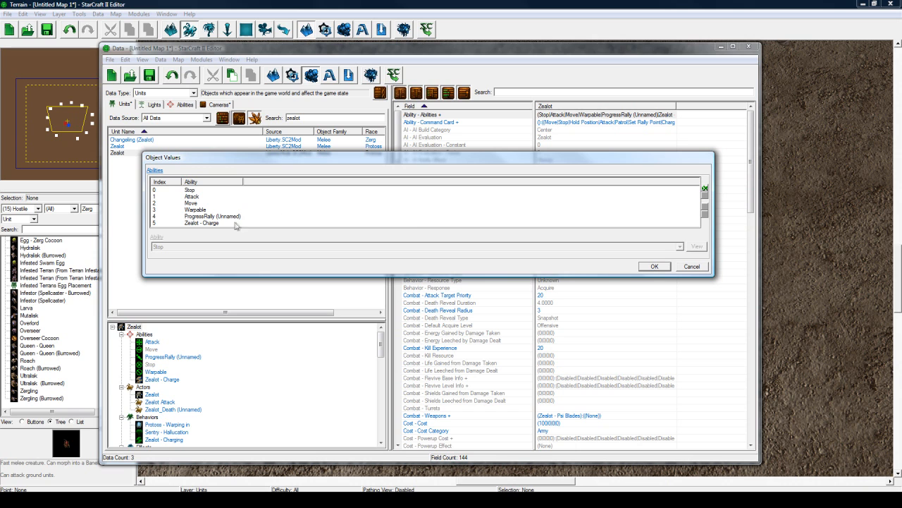
pyautogui.click(231, 216)
pyautogui.click(226, 223)
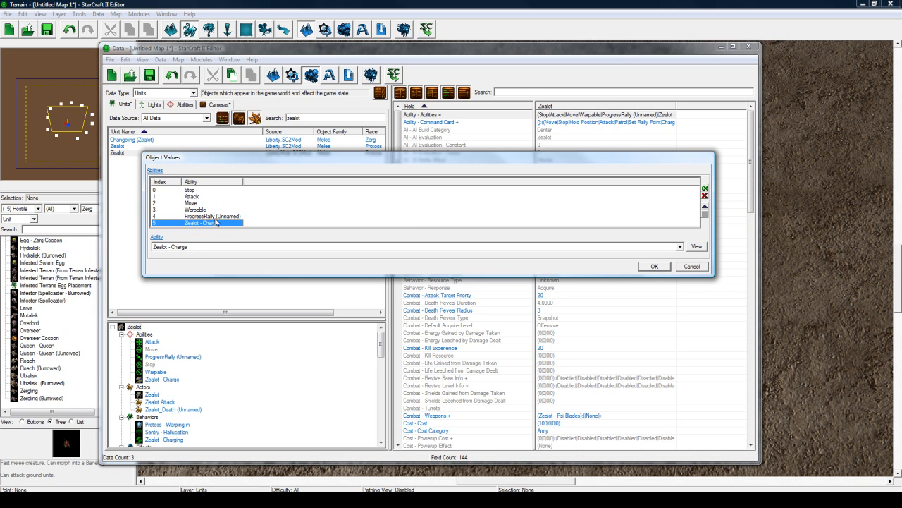
pyautogui.press('Insert')
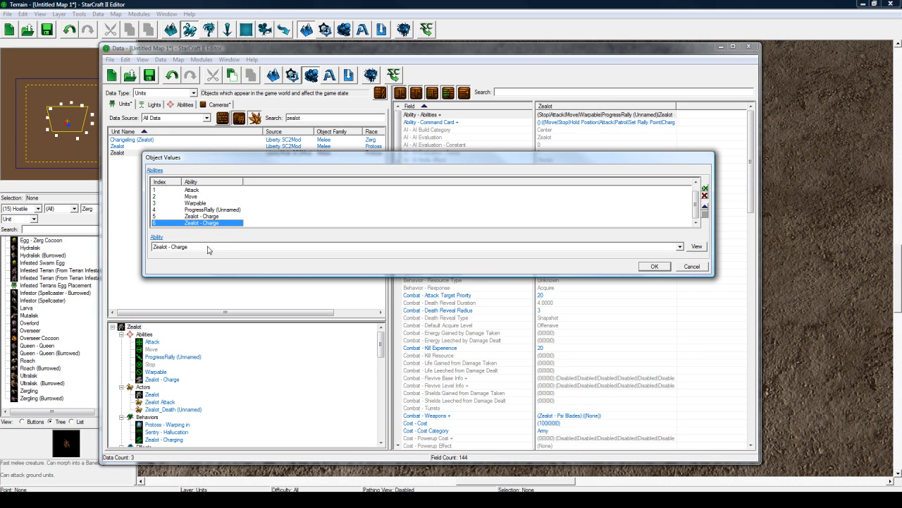
pyautogui.click(208, 250)
pyautogui.write('hi')
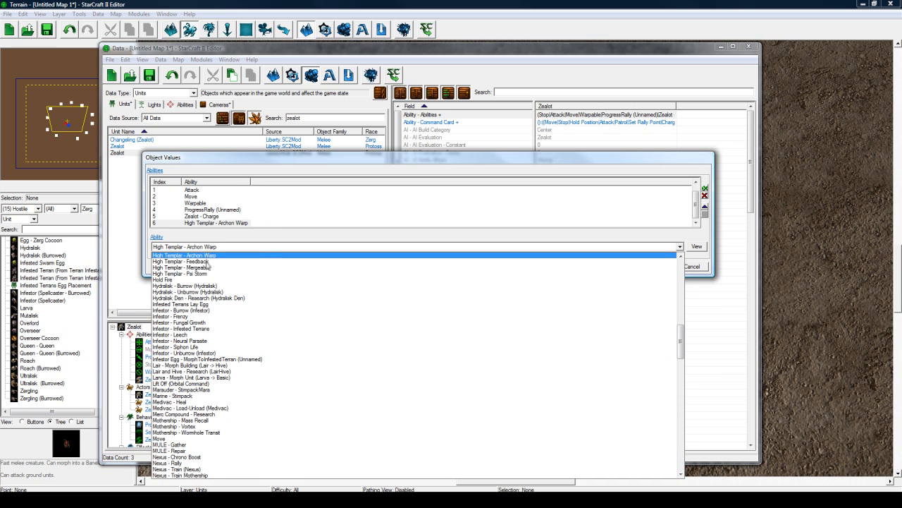
pyautogui.click(208, 273)
# Step: Add Ghost - Sniper as another entry in the Zealot's abilities list
pyautogui.press('Insert')
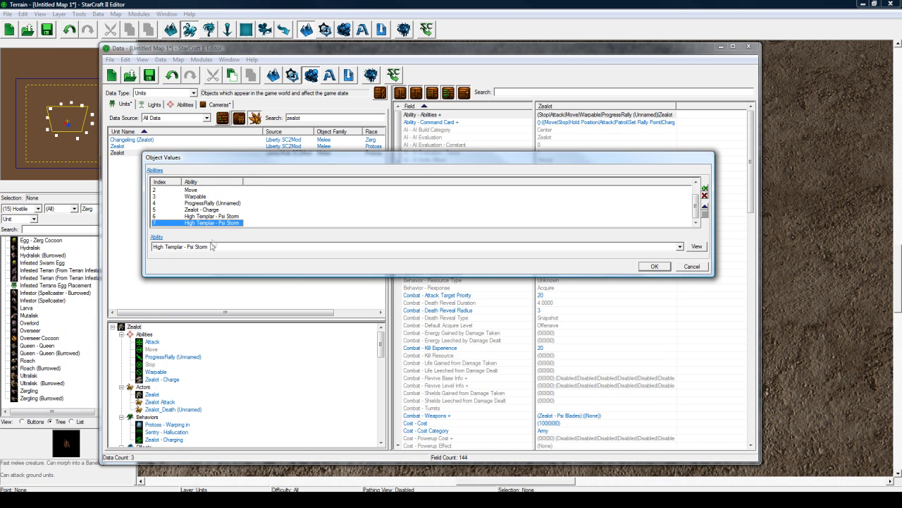
pyautogui.click(208, 248)
pyautogui.write('g (Gateway -> Warp Gate')
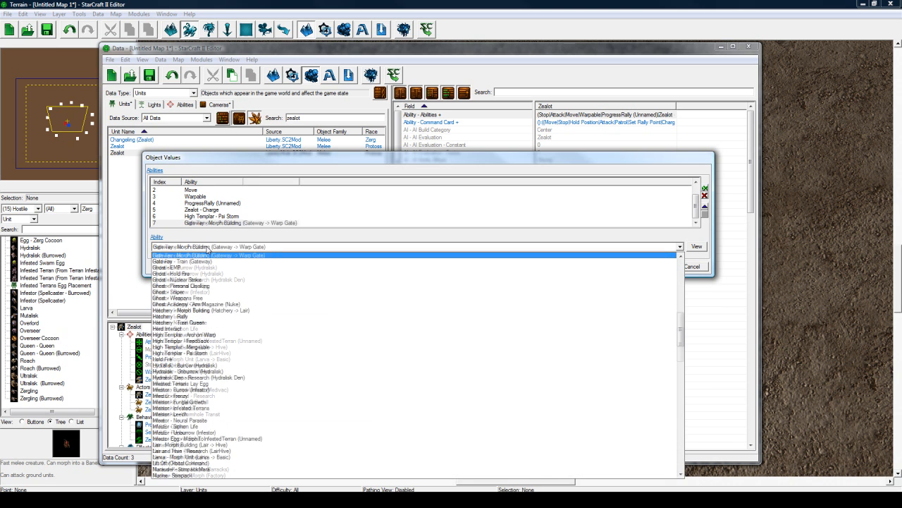
pyautogui.write('h')
pyautogui.press('Down')
pyautogui.press('Down')
pyautogui.press('Down')
pyautogui.press('Down')
pyautogui.press('Return')
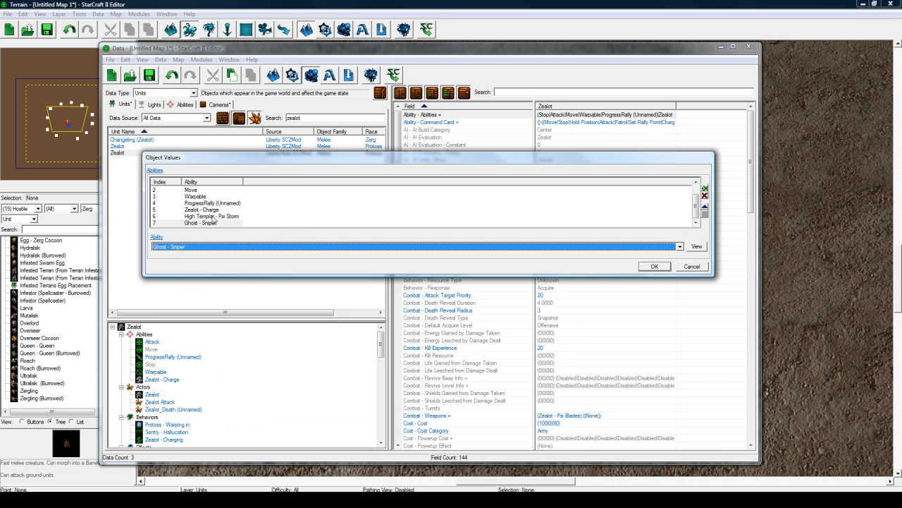
# Step: Duplicate the Ghost - Sniper entry in the Zealot's abilities list and set the copy to Sentry - Guardian Shield
pyautogui.click(213, 224)
pyautogui.hotkey('ctrl', 'c')
pyautogui.hotkey('ctrl', 'v')
pyautogui.click(204, 248)
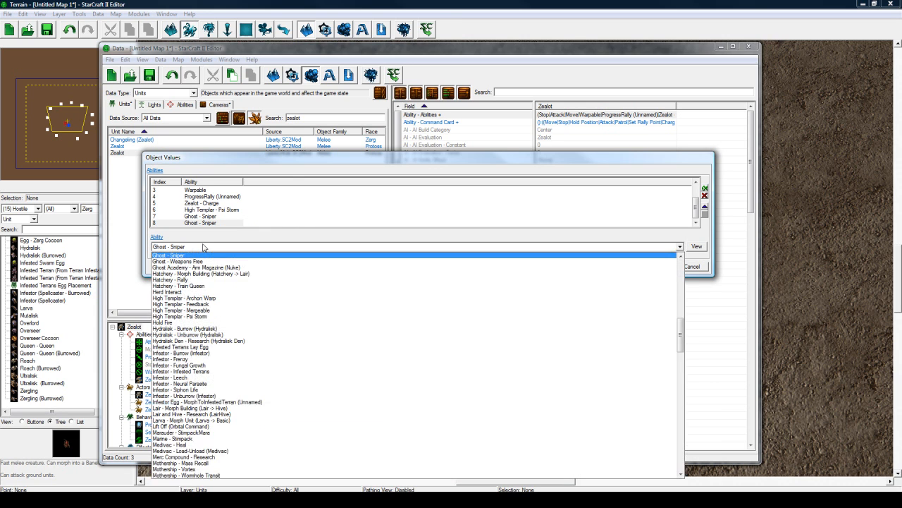
pyautogui.write('se')
pyautogui.click(196, 261)
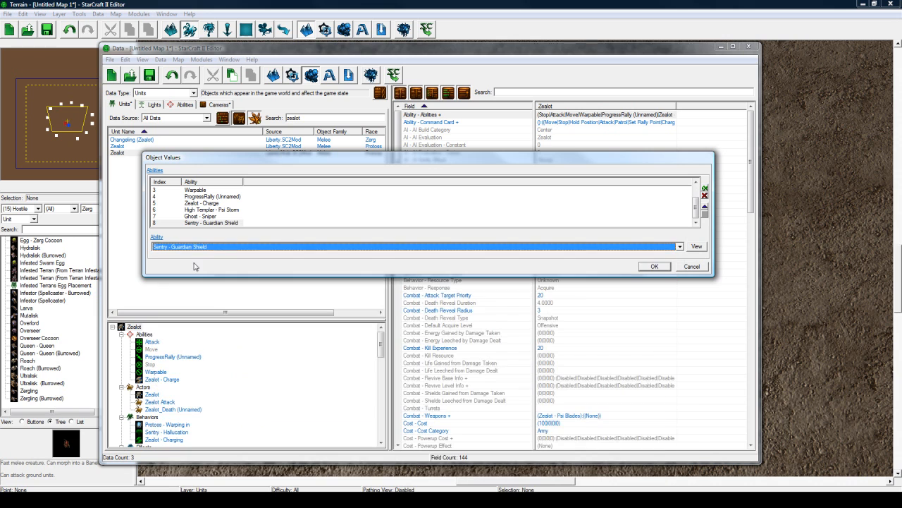
# Step: Accept the Zealot's updated ability list and set the unit's Behavior - Response field to No Response
pyautogui.click(655, 267)
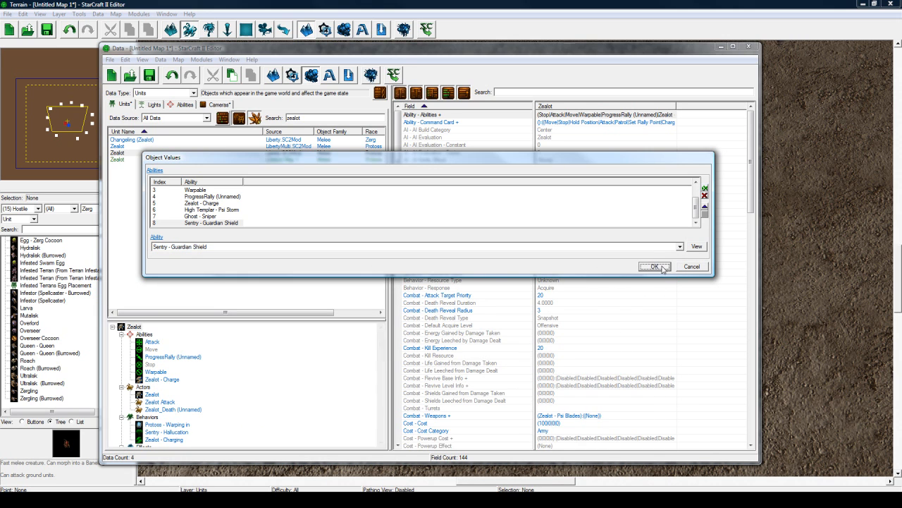
pyautogui.click(607, 123)
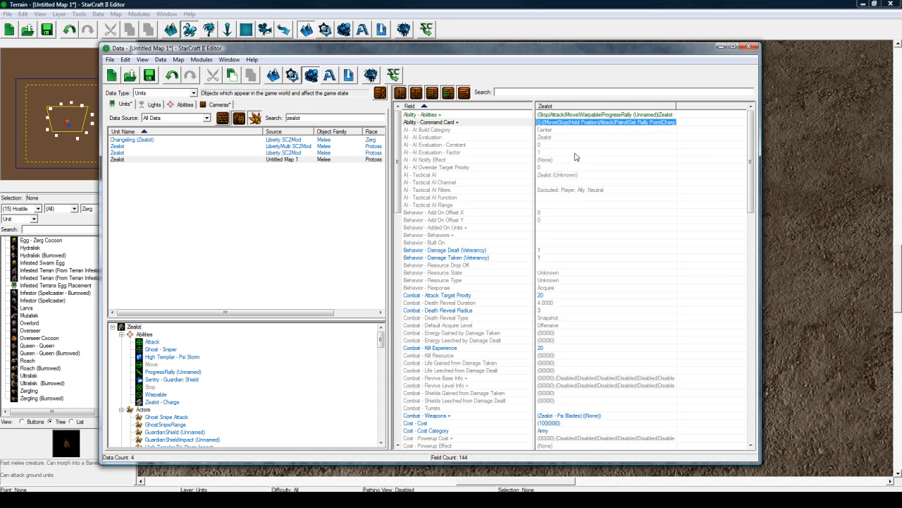
pyautogui.scroll(-1, 555, 278)
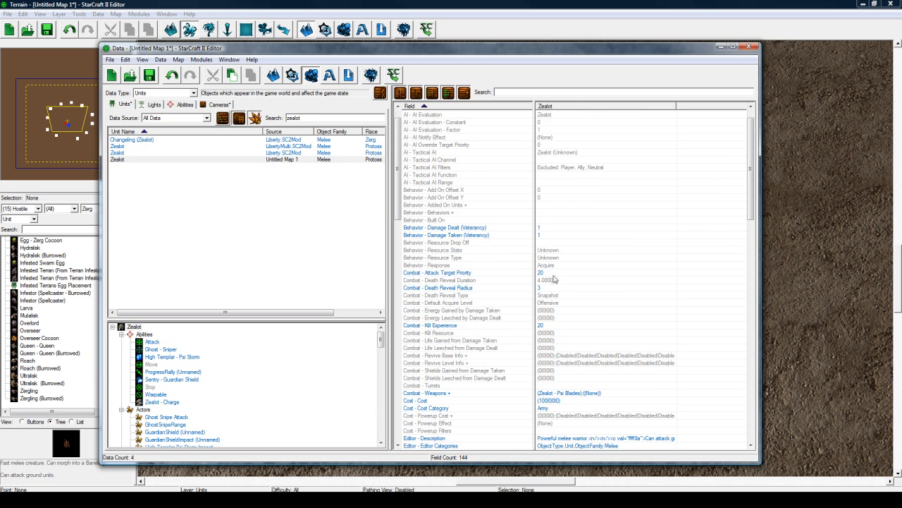
pyautogui.doubleClick(551, 266)
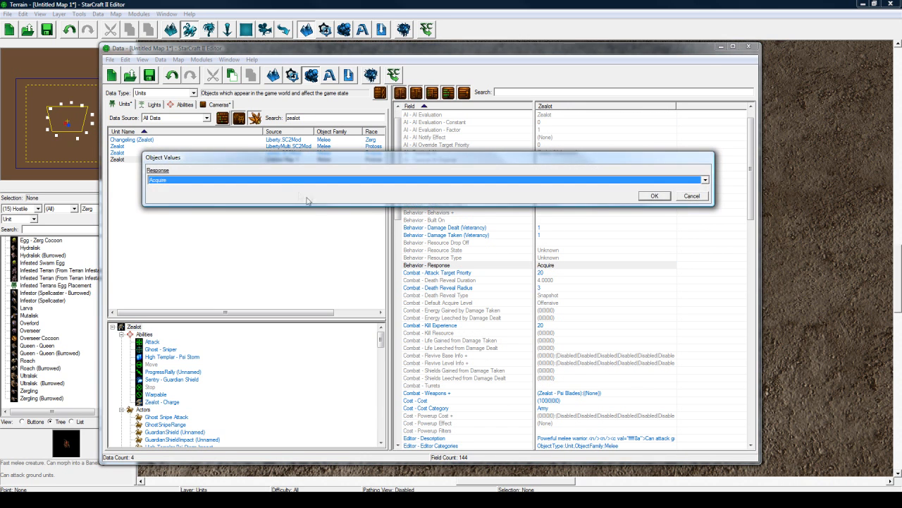
pyautogui.click(297, 181)
pyautogui.click(304, 200)
pyautogui.click(654, 196)
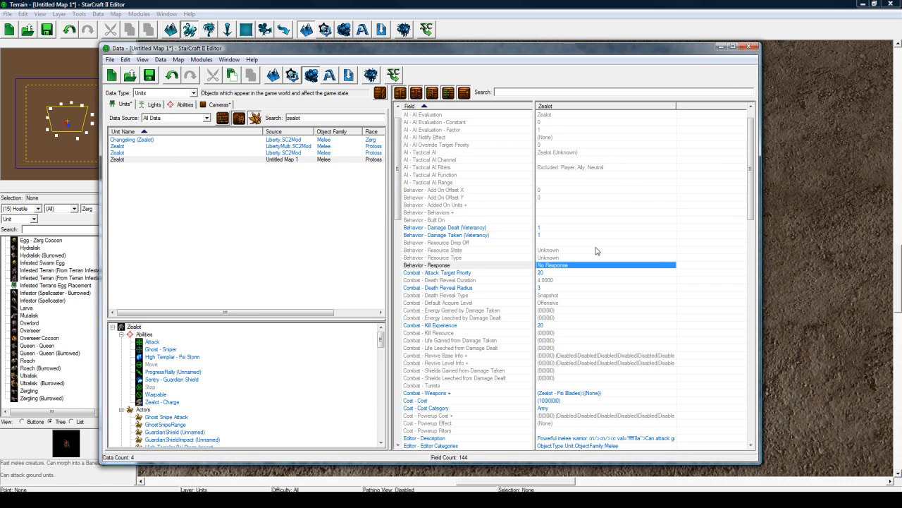
# Step: Set the Zealot's Combat - Default Acquire Level to None
pyautogui.scroll(-2, 595, 251)
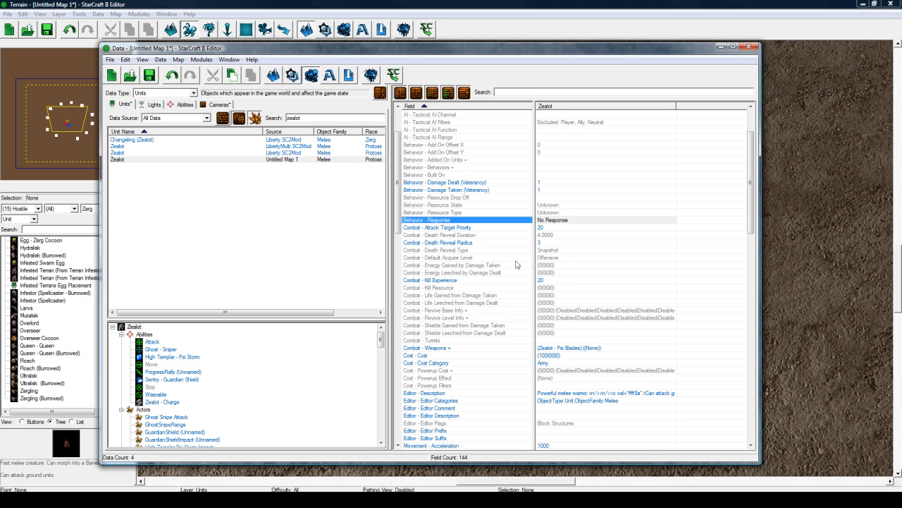
pyautogui.doubleClick(561, 258)
pyautogui.click(331, 182)
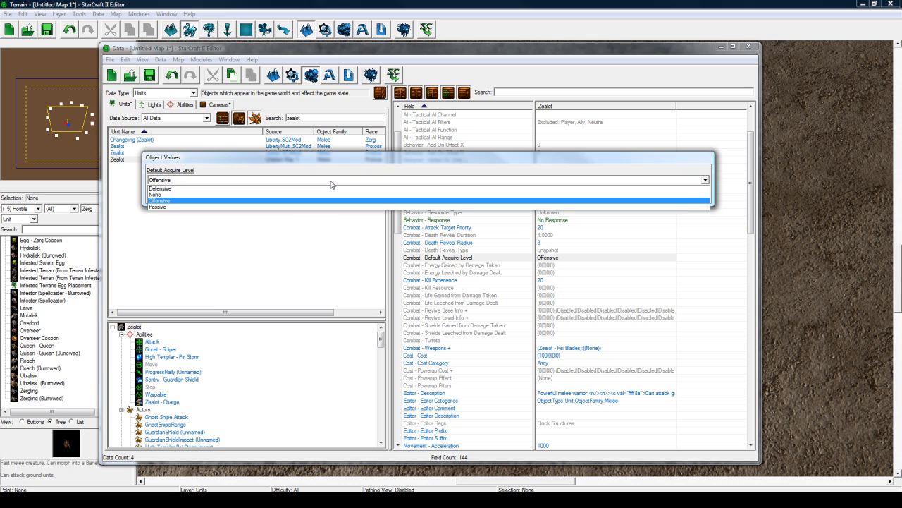
pyautogui.click(184, 195)
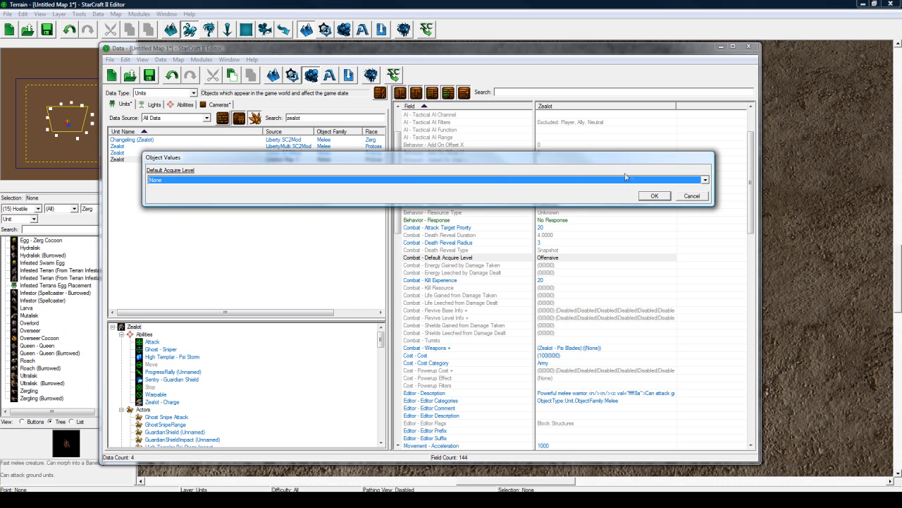
pyautogui.click(655, 196)
# Step: In the Zealot's Unit - Flags, disable Cannot Be Highlighted and enable Unselectable
pyautogui.scroll(-6, 598, 268)
pyautogui.scroll(-20, 601, 269)
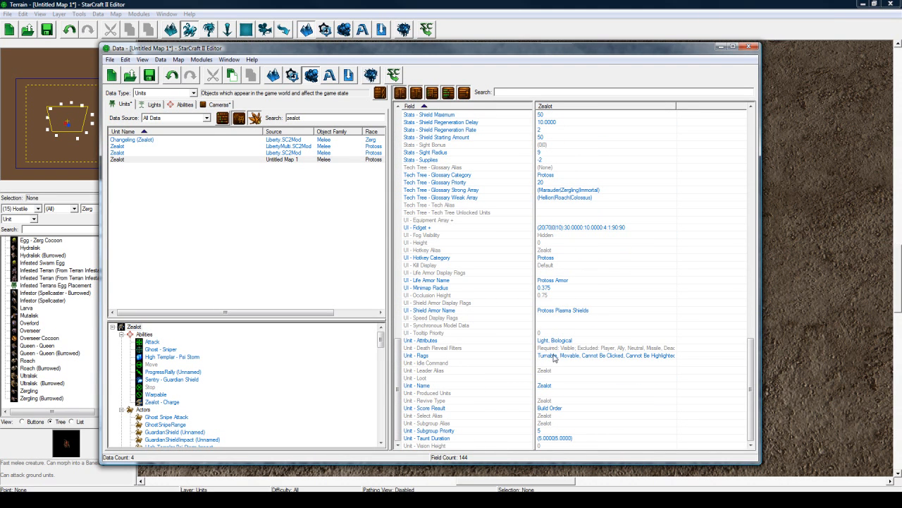
pyautogui.doubleClick(554, 358)
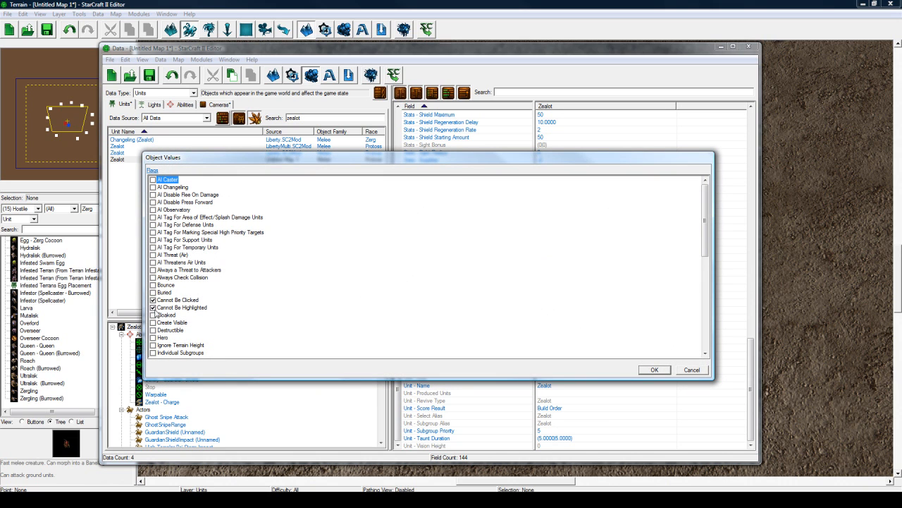
pyautogui.click(153, 308)
pyautogui.click(200, 308)
pyautogui.scroll(-4, 218, 302)
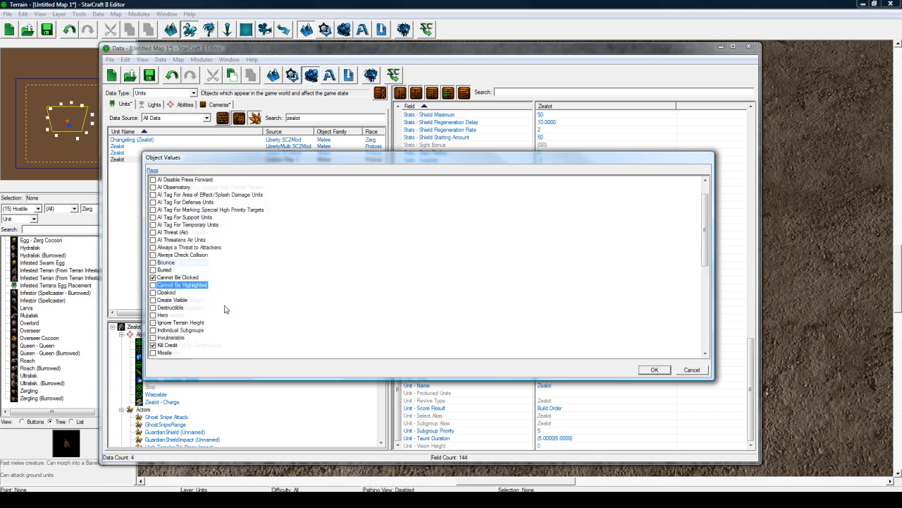
pyautogui.scroll(-6, 219, 300)
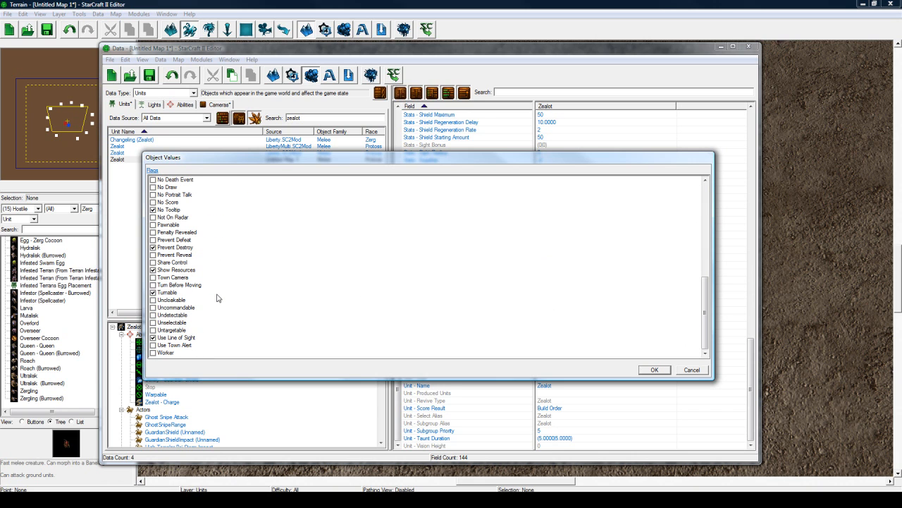
pyautogui.click(172, 323)
pyautogui.click(153, 323)
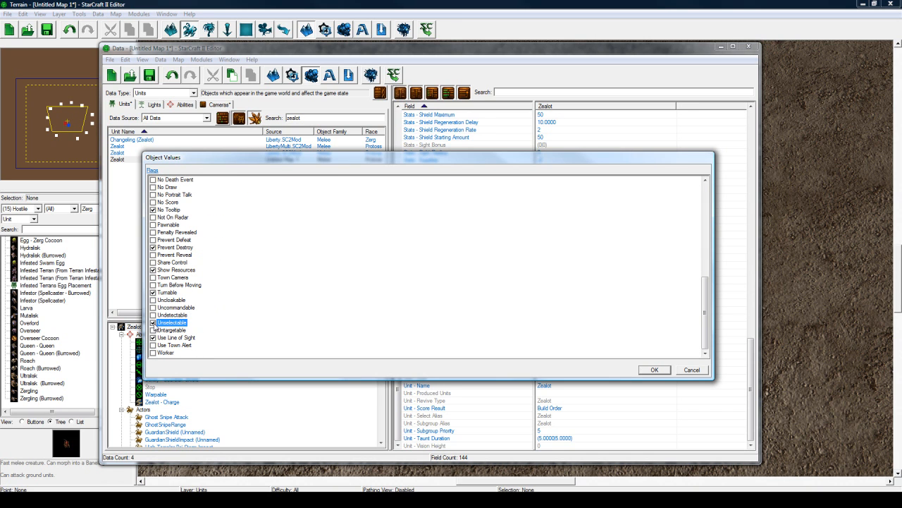
pyautogui.click(665, 371)
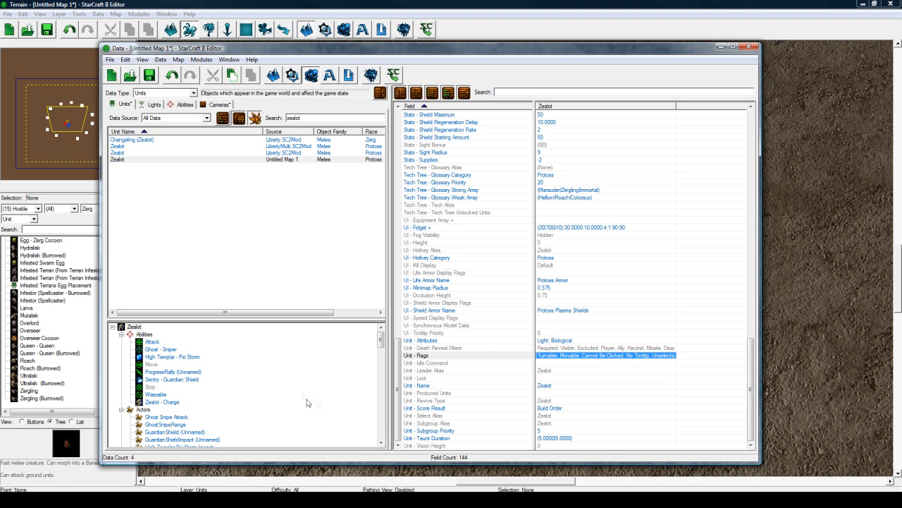
# Step: Set the Weapon - Scan Filters of Zealot - Psi Blades to exclude Player, Ally, Neutral and Enemy
pyautogui.click(302, 364)
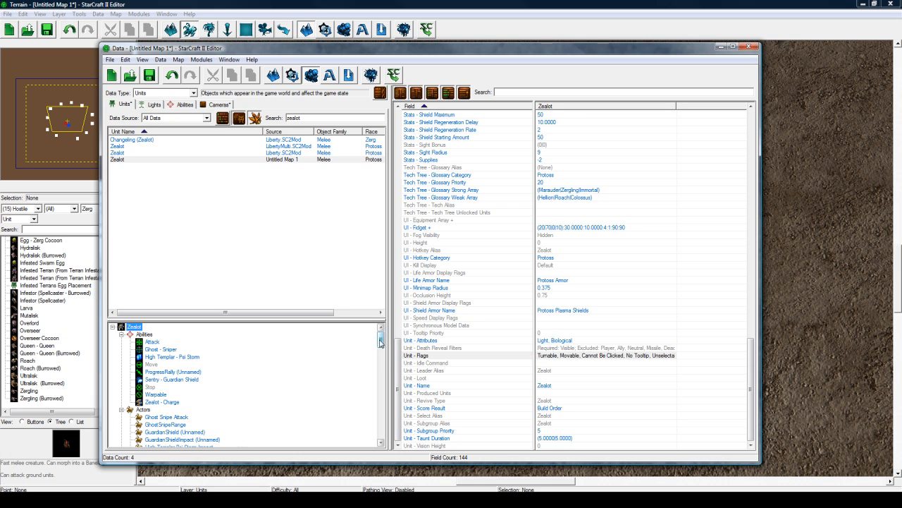
pyautogui.scroll(-15, 131, 372)
pyautogui.click(168, 440)
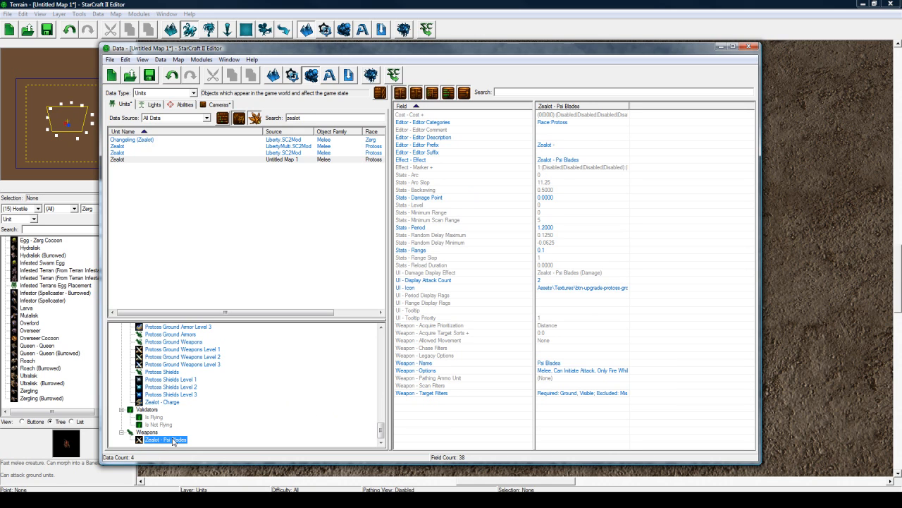
pyautogui.click(516, 386)
pyautogui.doubleClick(557, 387)
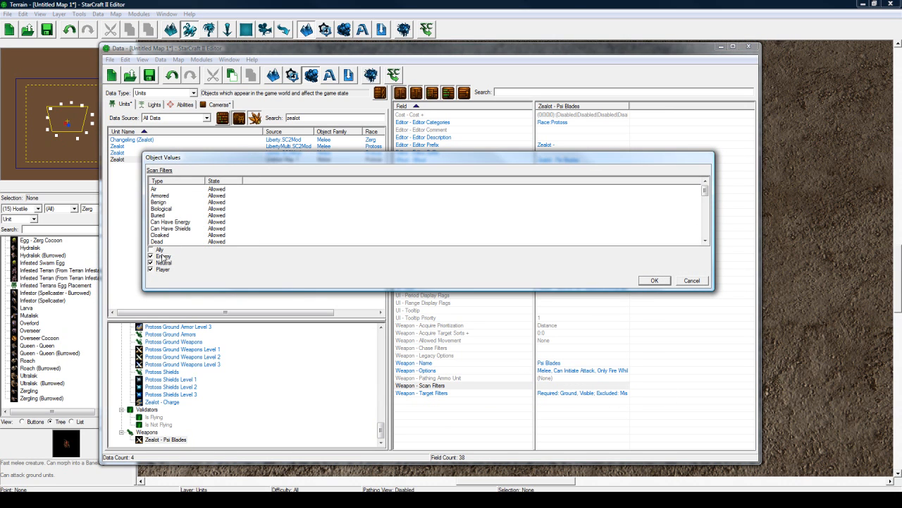
pyautogui.click(654, 280)
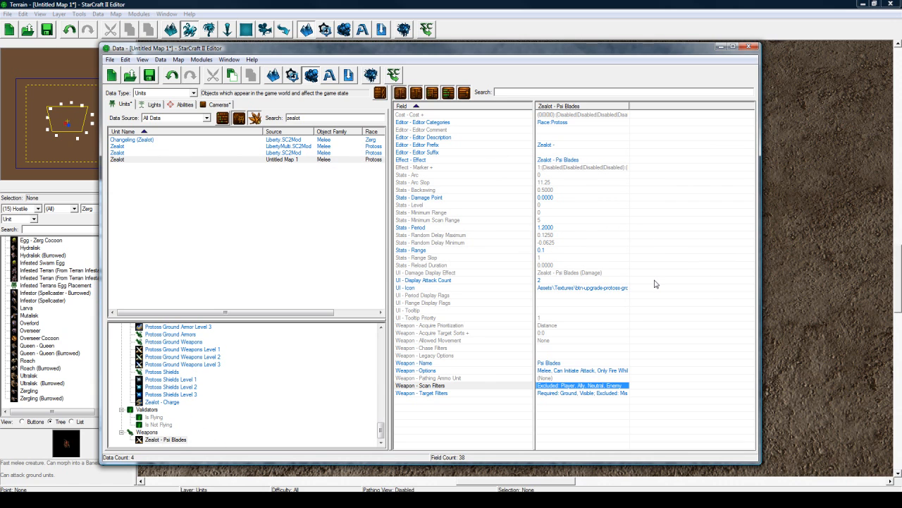
# Step: In the Cost field of Ghost - Sniper, set the cooldown Time Use to 0.1 and the Energy vital cost to 0
pyautogui.scroll(10, 241, 382)
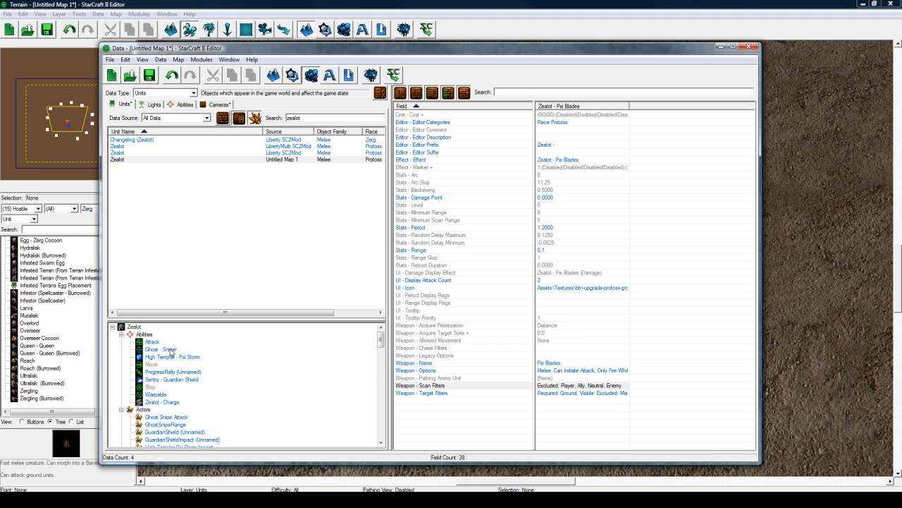
pyautogui.click(162, 349)
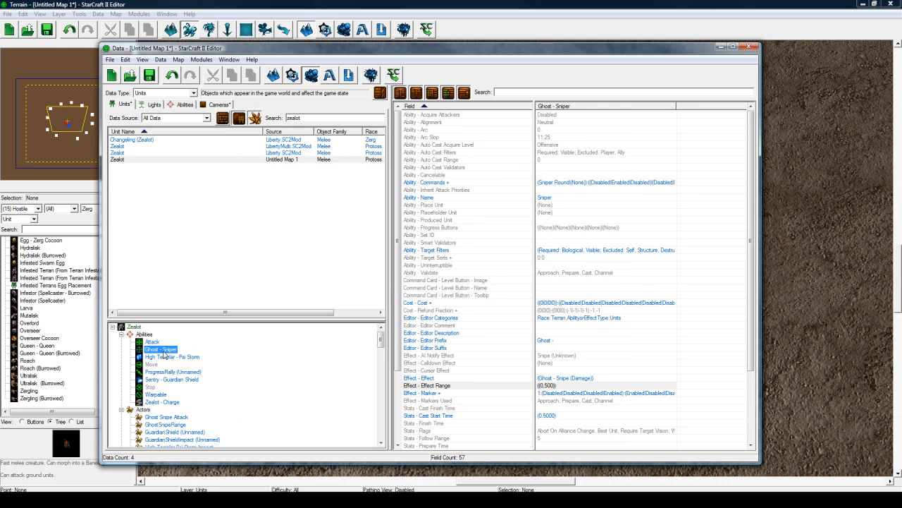
pyautogui.click(573, 251)
pyautogui.doubleClick(562, 303)
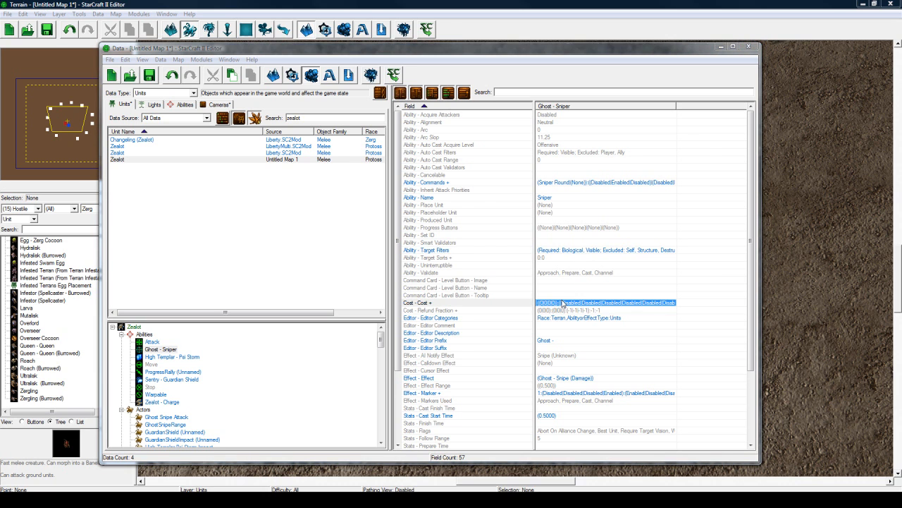
pyautogui.click(330, 190)
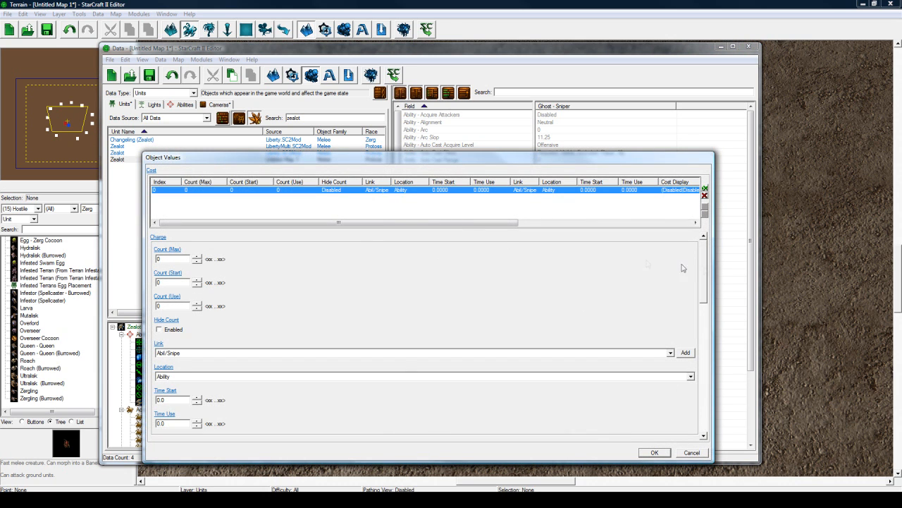
pyautogui.click(705, 257)
pyautogui.scroll(-5, 526, 351)
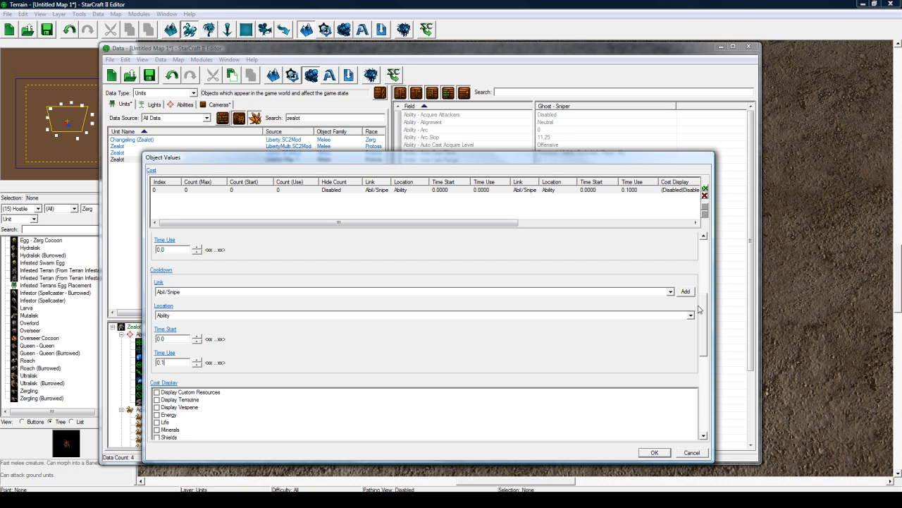
pyautogui.moveTo(705, 308); pyautogui.dragTo(707, 387)
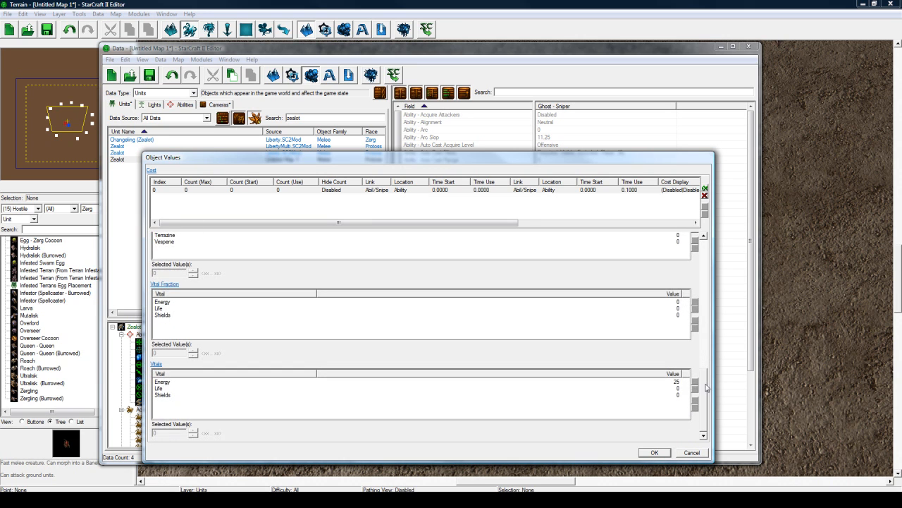
pyautogui.click(173, 382)
pyautogui.write('0')
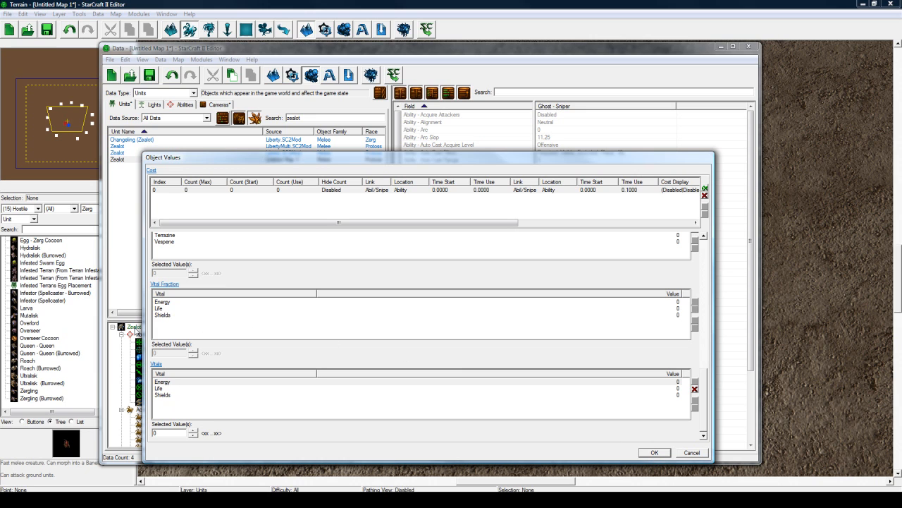
pyautogui.click(650, 454)
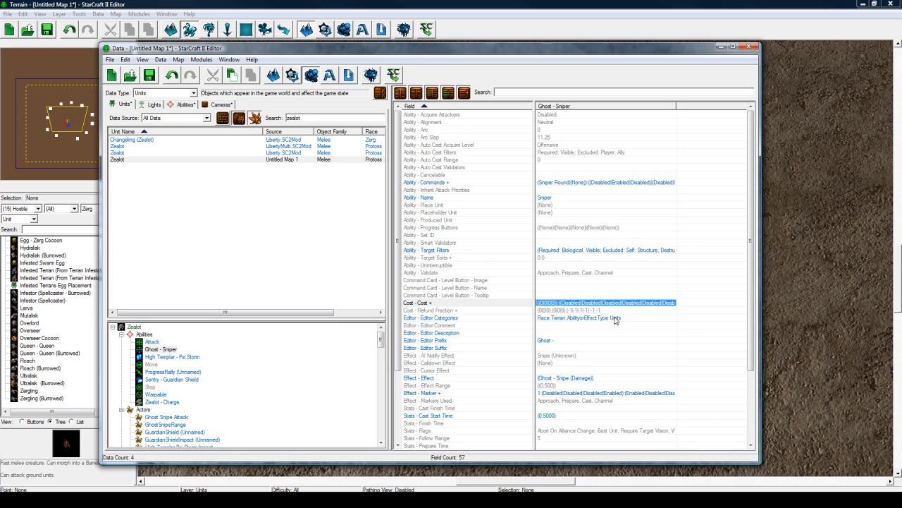
# Step: Remove the value from Ghost - Sniper's Stats - Cast Start Time
pyautogui.scroll(-4, 610, 317)
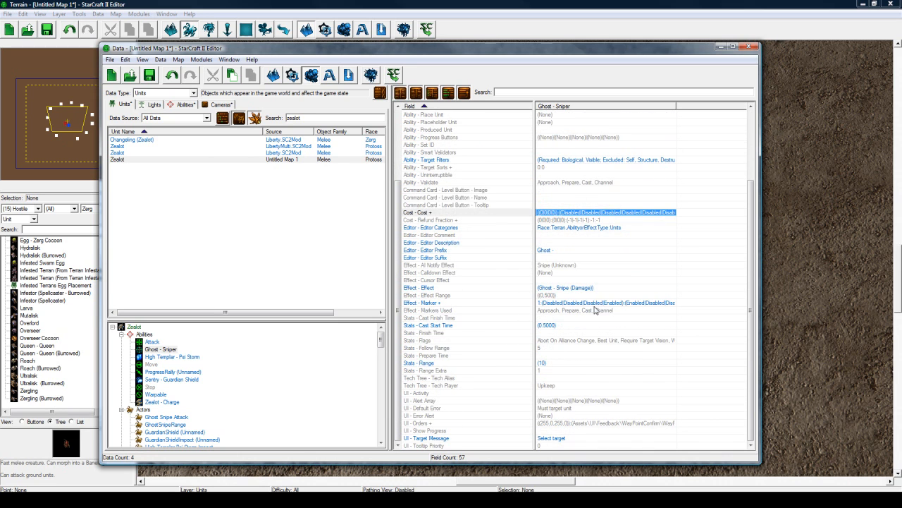
pyautogui.click(558, 326)
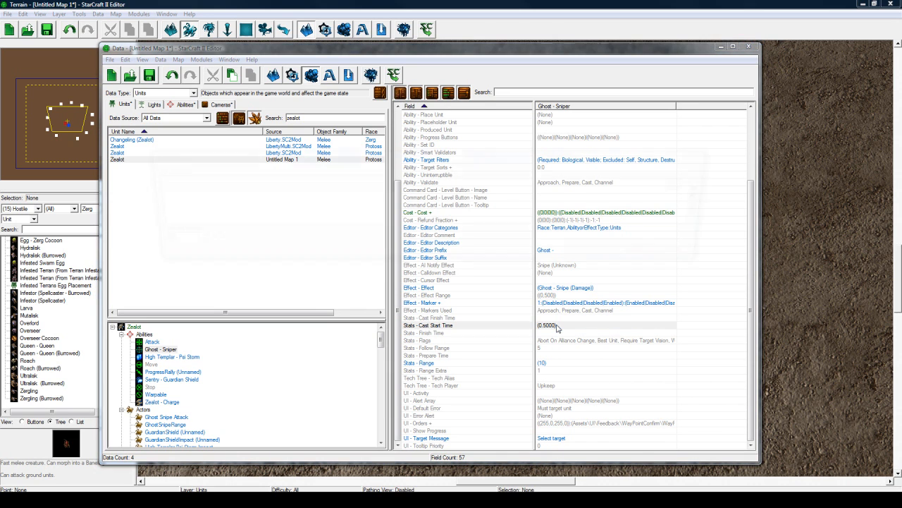
pyautogui.doubleClick(557, 327)
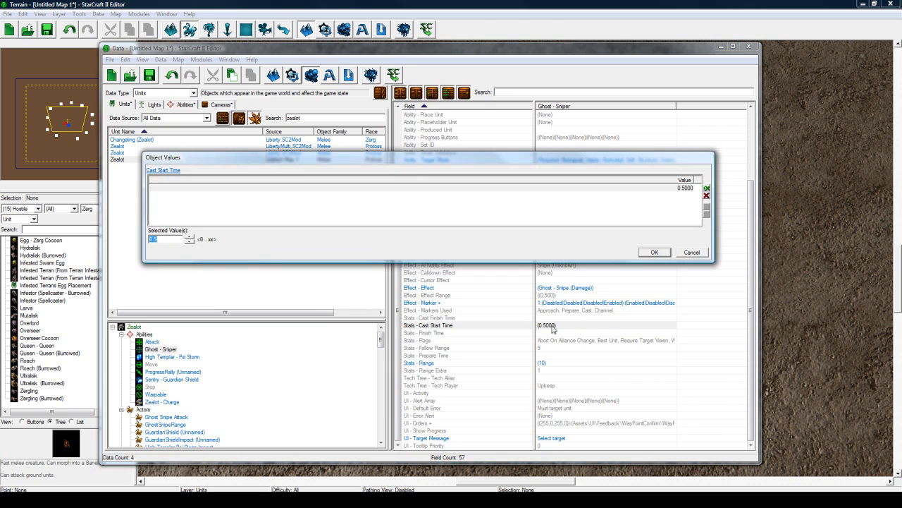
pyautogui.click(706, 195)
pyautogui.click(654, 252)
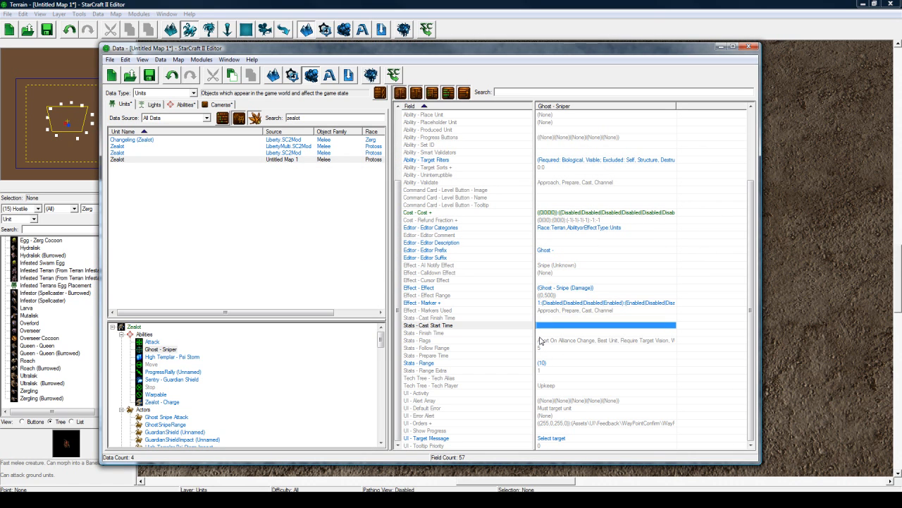
# Step: Examine the Execute command's requirements in the Ability - Commands field of High Templar - Psi Storm and accept the dialog
pyautogui.click(168, 349)
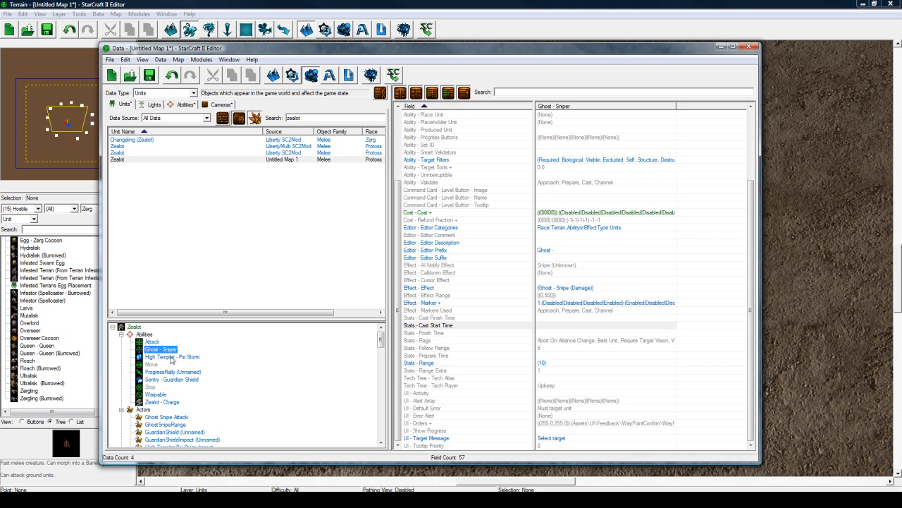
pyautogui.click(173, 357)
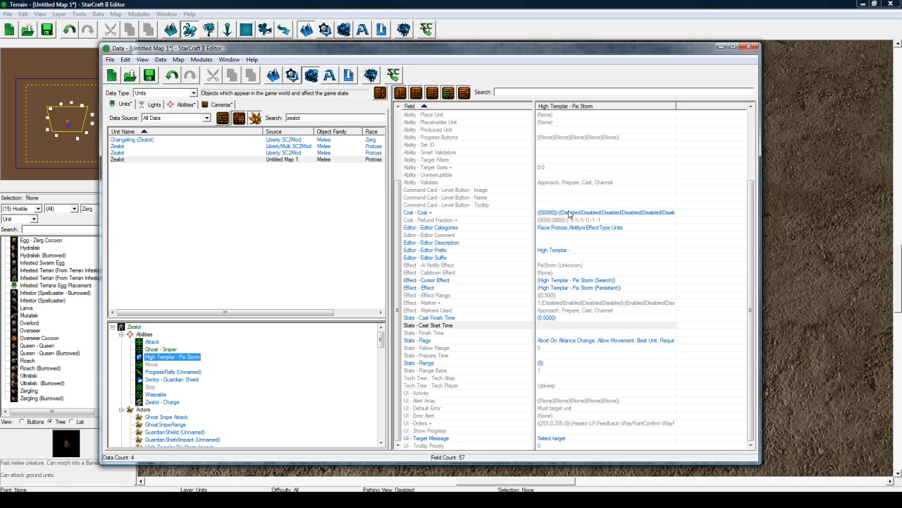
pyautogui.scroll(4, 569, 212)
pyautogui.doubleClick(555, 183)
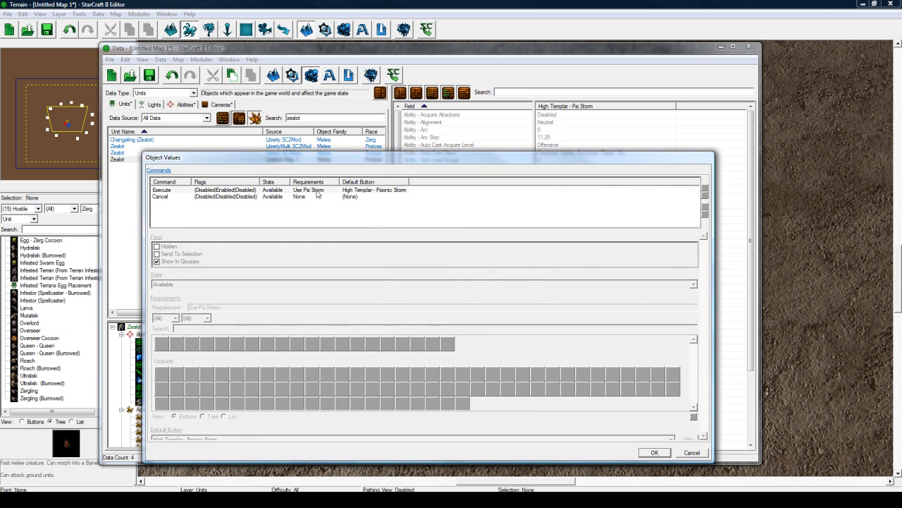
pyautogui.click(317, 190)
pyautogui.moveTo(704, 268); pyautogui.dragTo(702, 286)
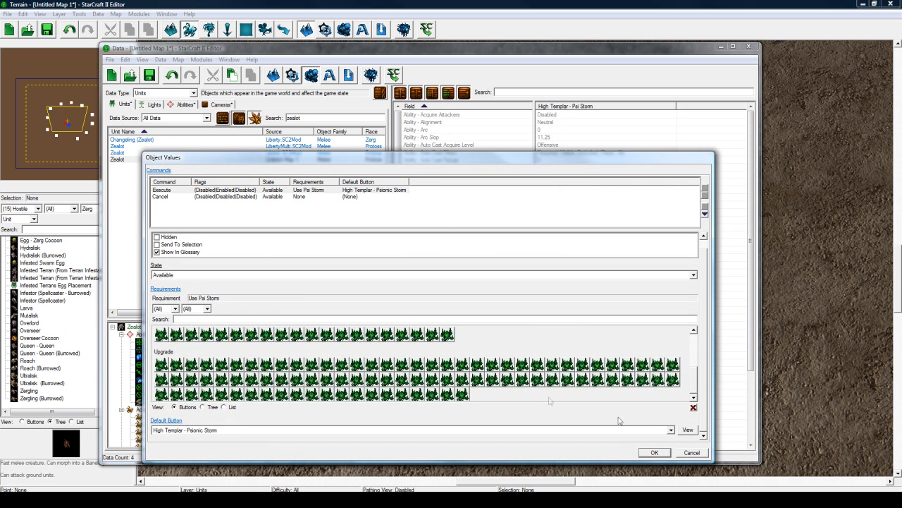
pyautogui.click(654, 451)
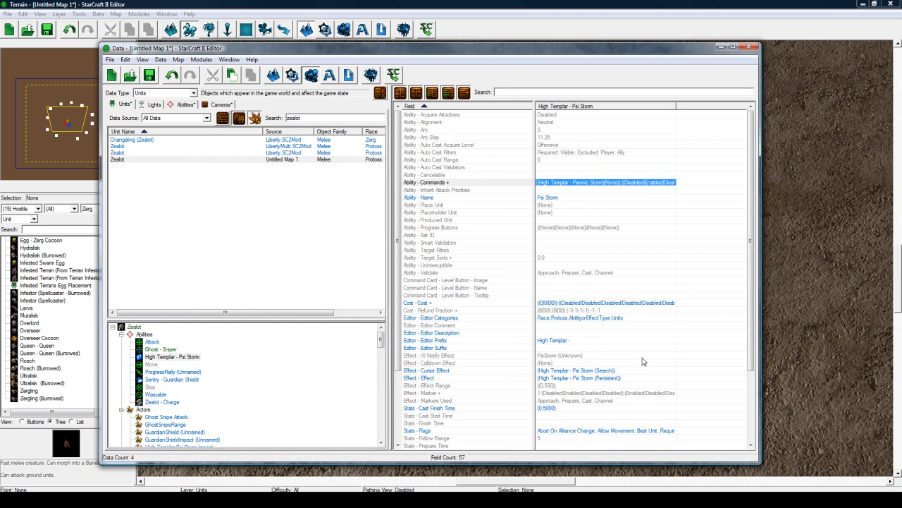
# Step: In the Cost field of High Templar - Psi Storm, set the cooldown Time Use to 0.1 and the Energy vital cost to 0
pyautogui.doubleClick(600, 303)
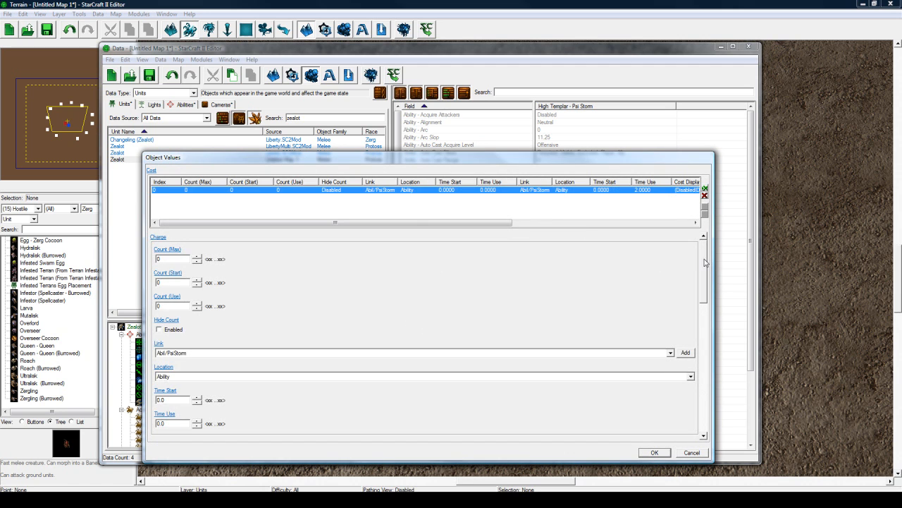
pyautogui.scroll(-5, 705, 262)
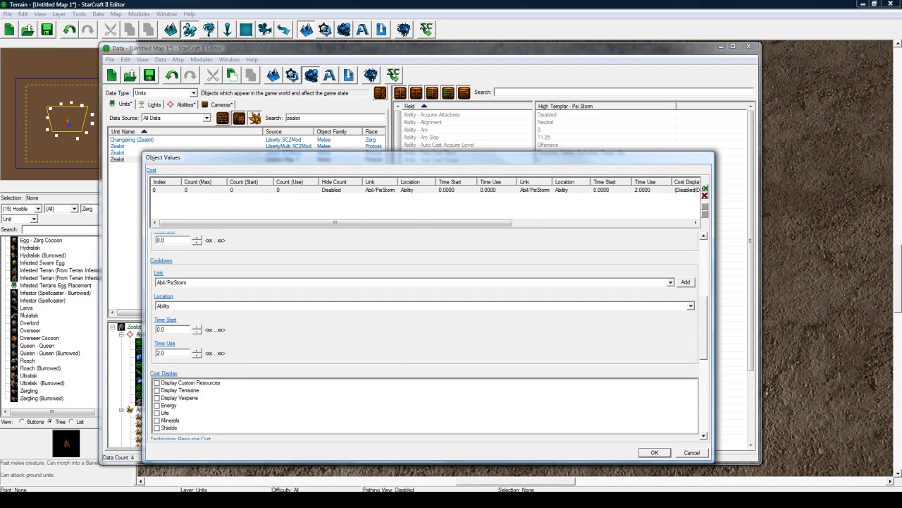
pyautogui.moveTo(169, 352); pyautogui.dragTo(143, 350)
pyautogui.write('0.1')
pyautogui.moveTo(702, 324); pyautogui.dragTo(698, 416)
pyautogui.click(653, 381)
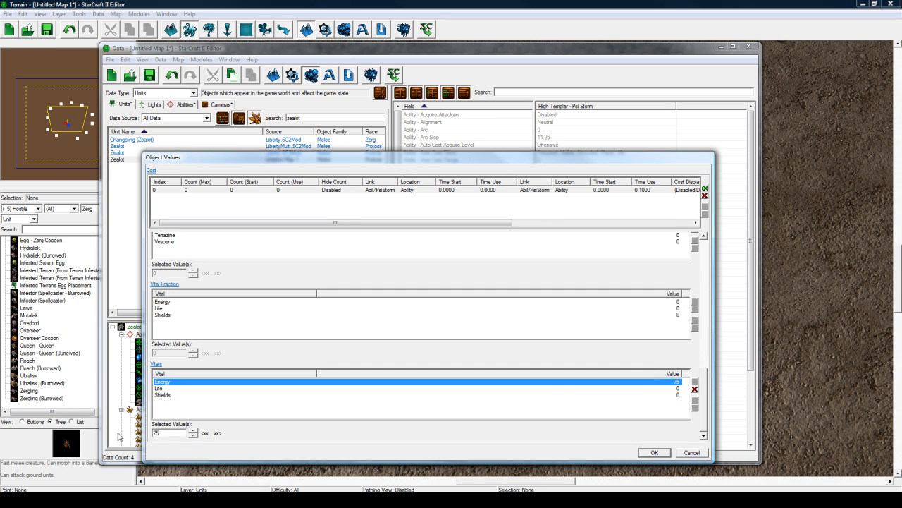
pyautogui.moveTo(169, 433); pyautogui.dragTo(139, 434)
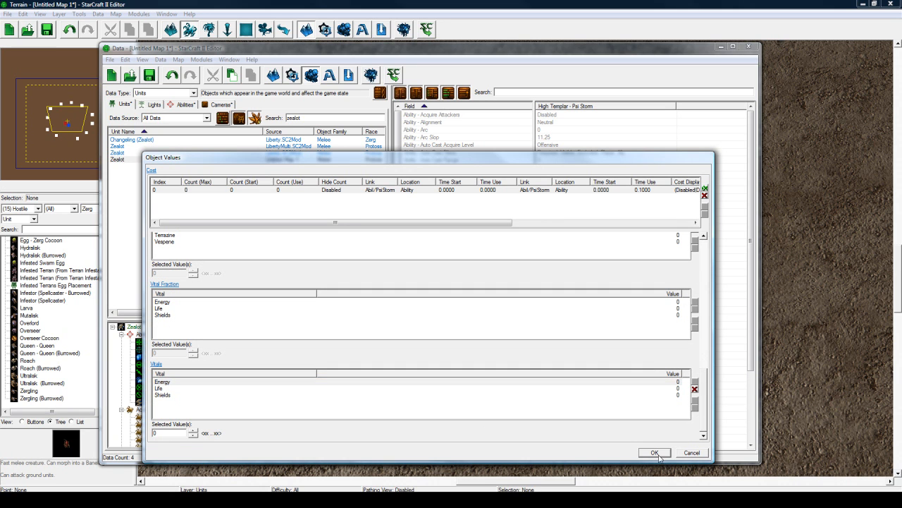
pyautogui.click(654, 452)
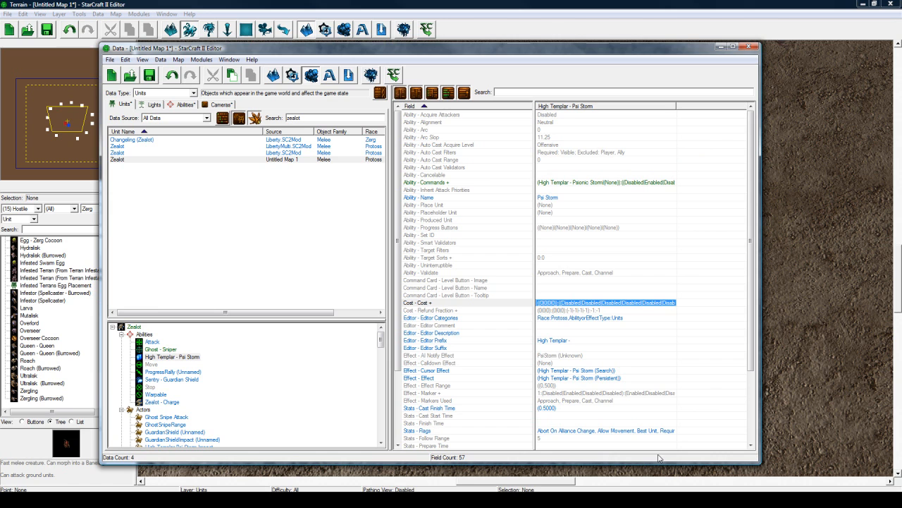
# Step: Remove the value from High Templar - Psi Storm's Stats - Cast Finish Time
pyautogui.click(620, 379)
pyautogui.scroll(-3, 557, 353)
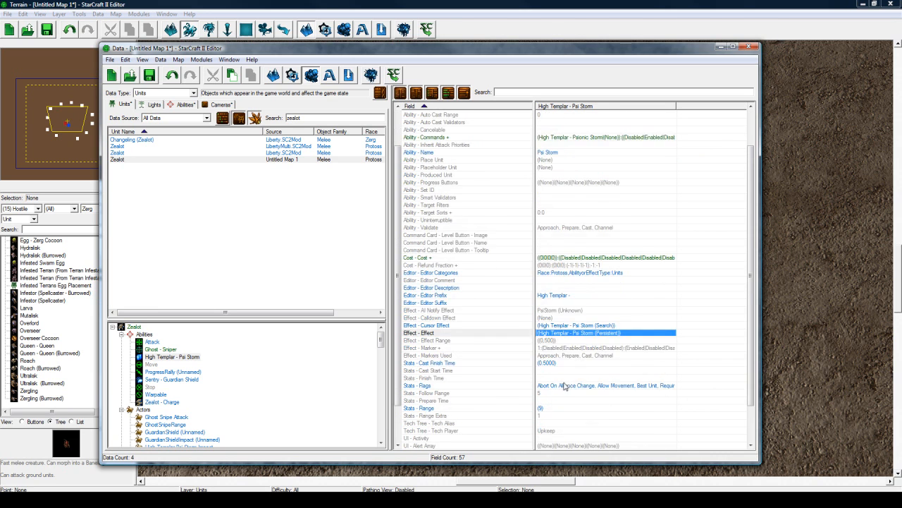
pyautogui.doubleClick(557, 342)
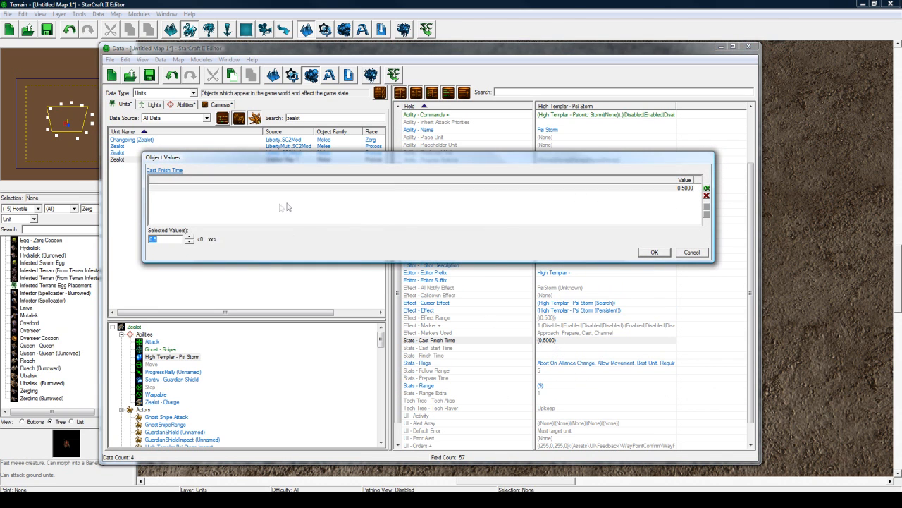
pyautogui.click(706, 195)
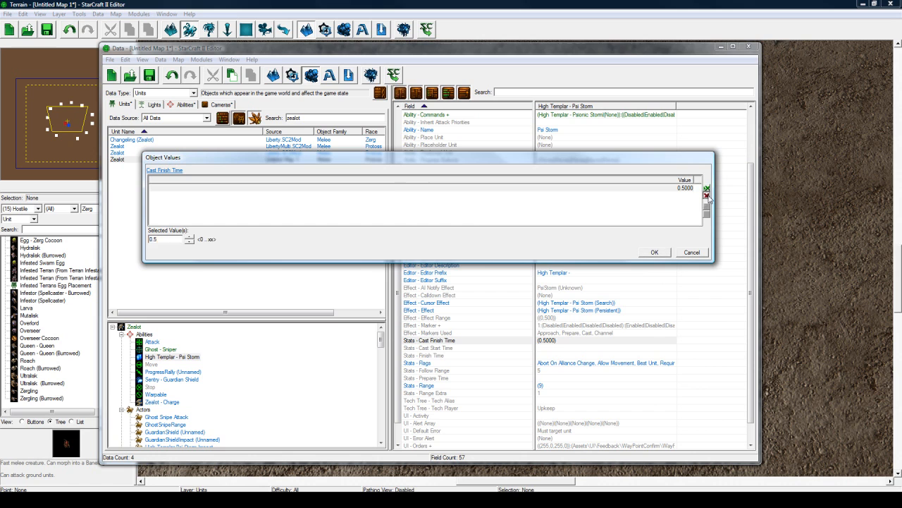
pyautogui.click(655, 252)
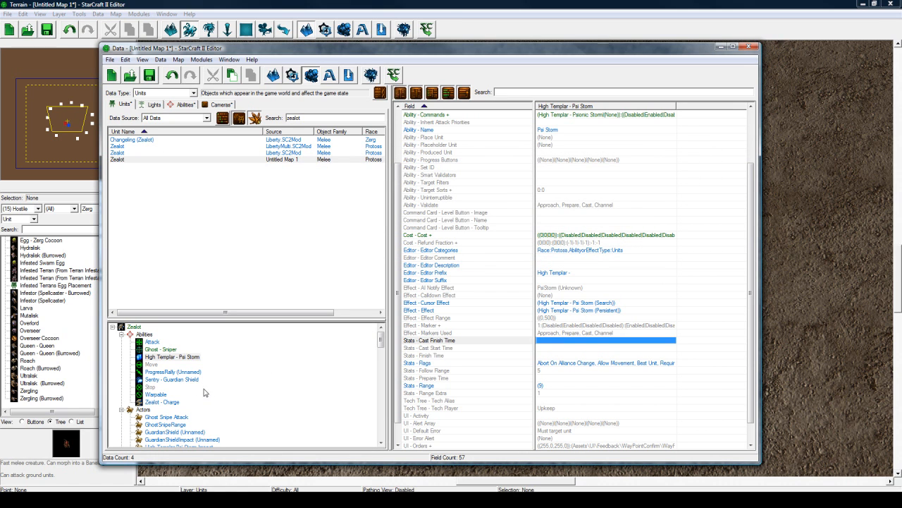
# Step: In the Cost field of Sentry - Guardian Shield, set the cooldown Time Use to 0.1 and the Energy vital cost to 0
pyautogui.click(182, 381)
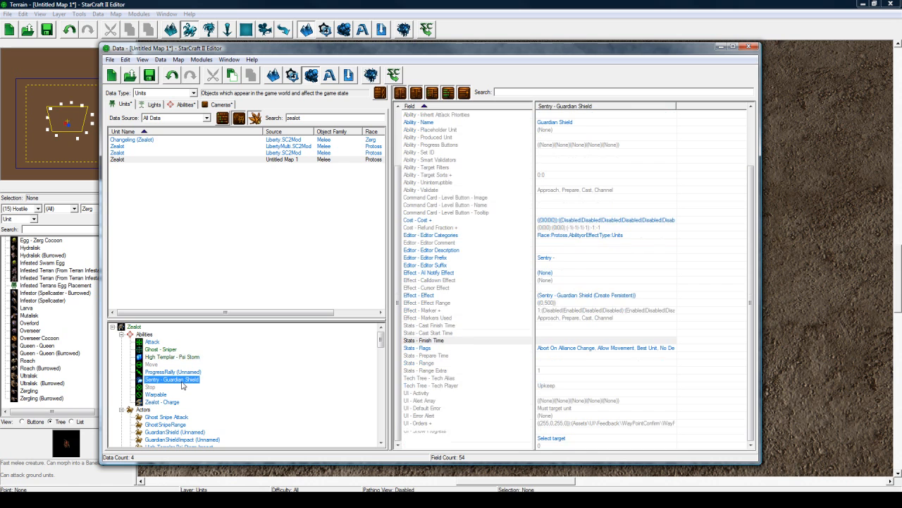
pyautogui.doubleClick(565, 221)
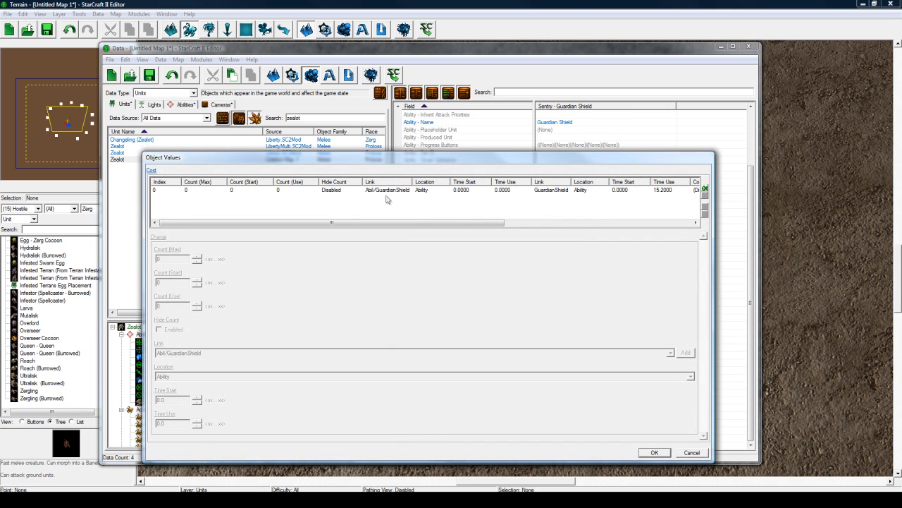
pyautogui.click(386, 192)
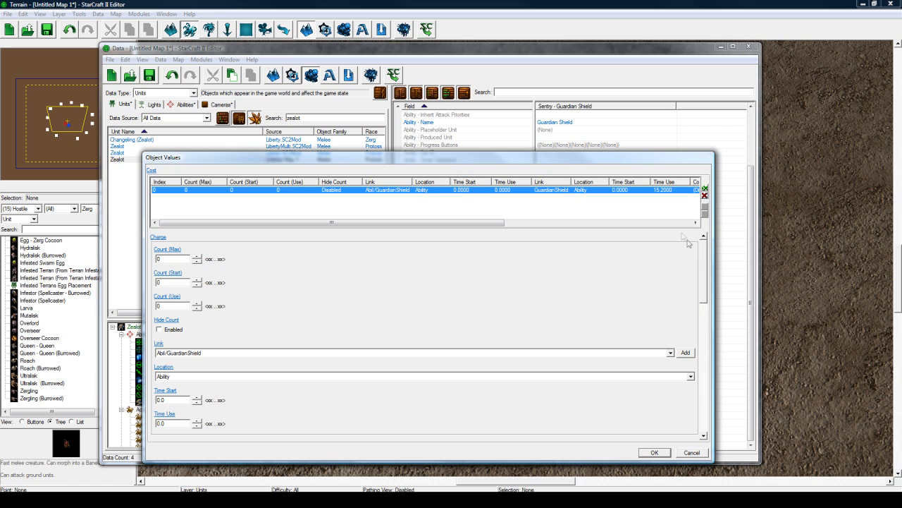
pyautogui.moveTo(703, 254); pyautogui.dragTo(703, 305)
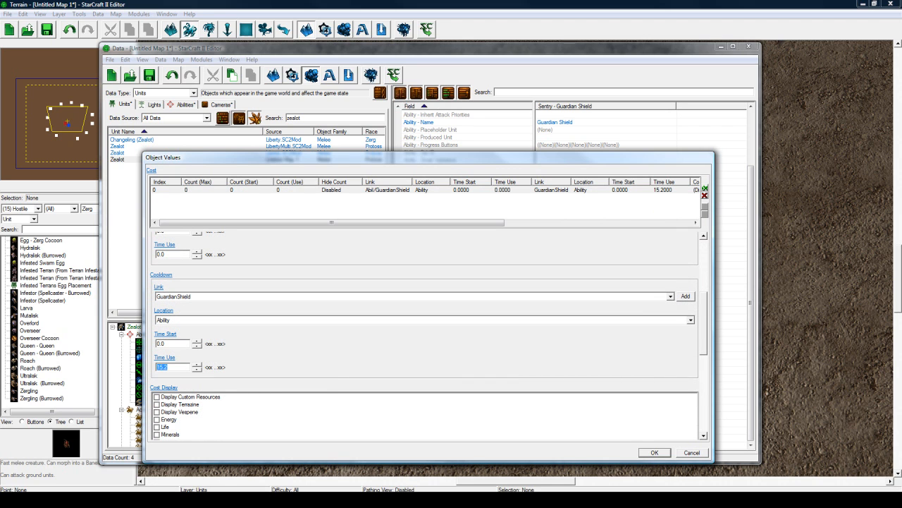
pyautogui.write('0.1')
pyautogui.moveTo(705, 307); pyautogui.dragTo(694, 395)
pyautogui.click(670, 384)
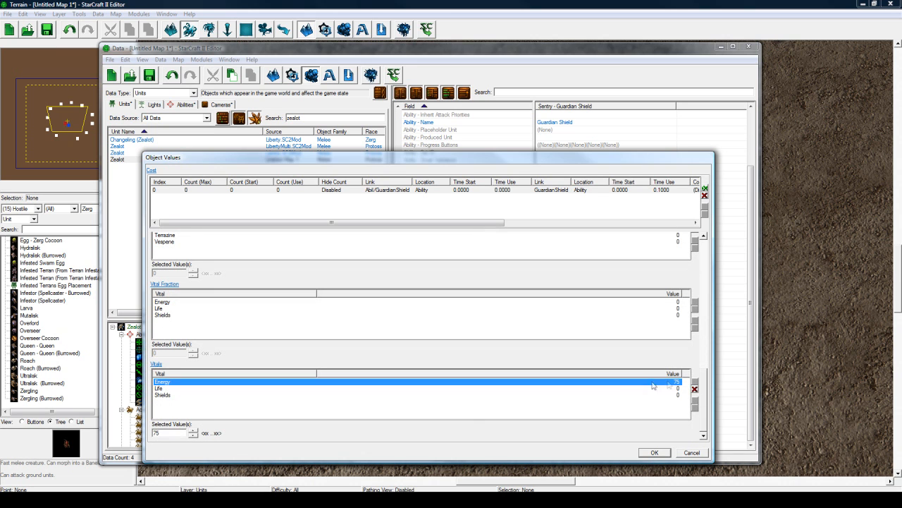
pyautogui.click(158, 432)
pyautogui.write('0')
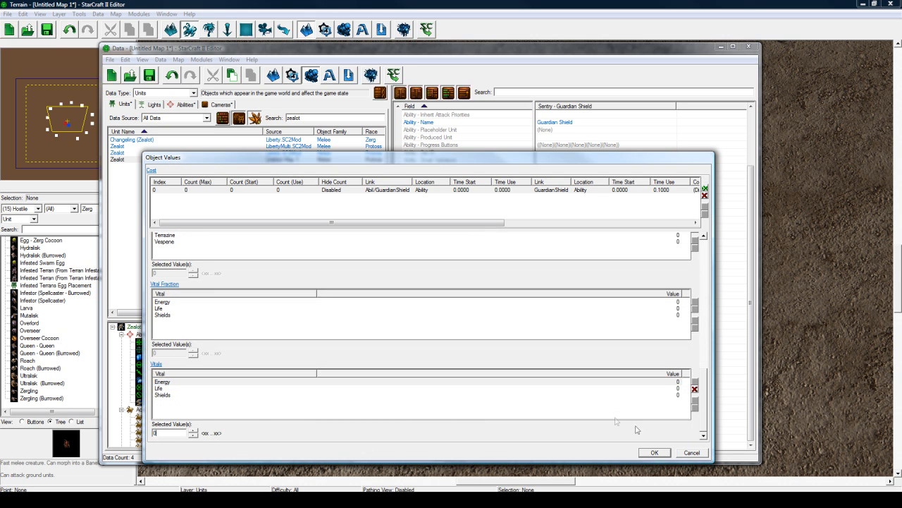
pyautogui.click(654, 452)
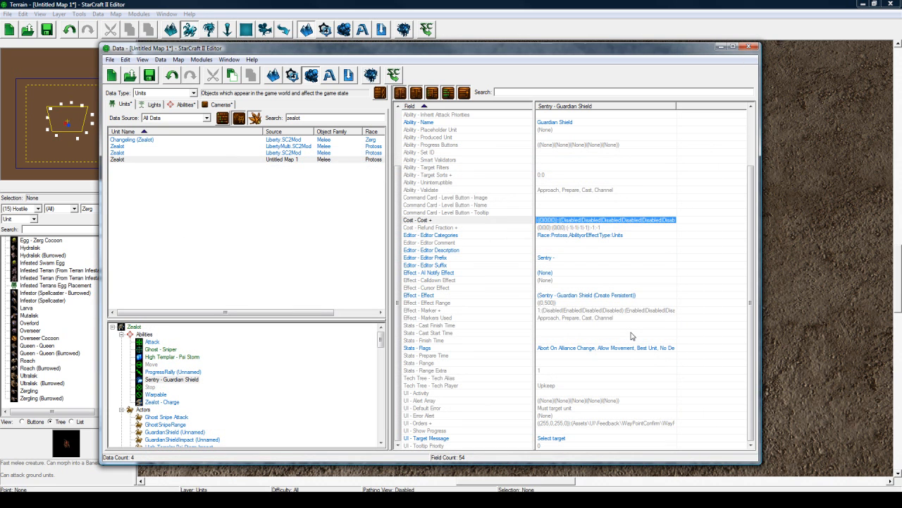